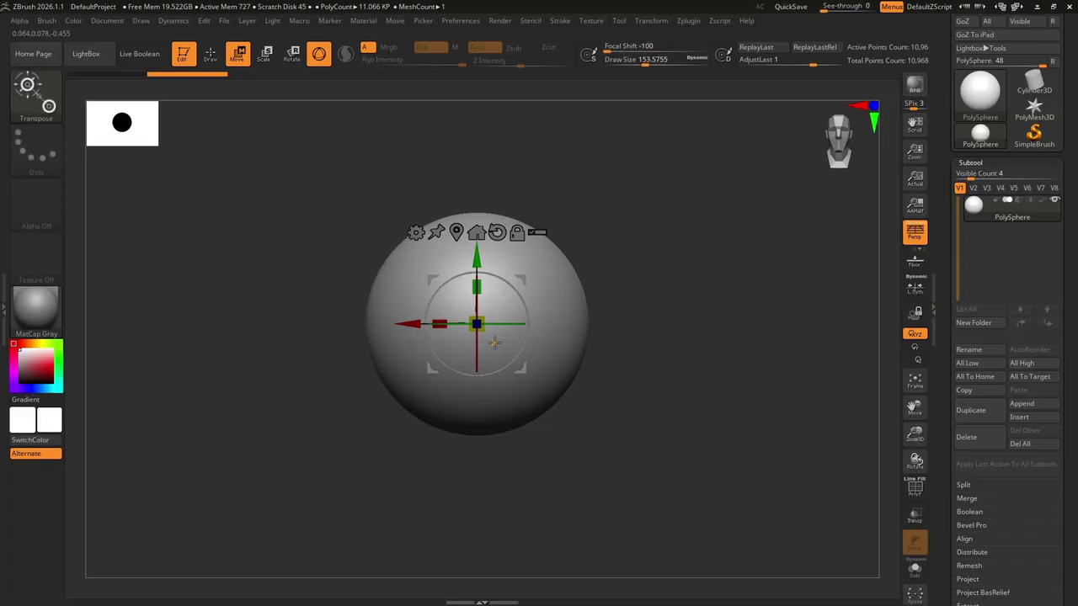
Step: Scale the sphere along individual axes into an upright egg shape and enlarge it evenly
{"action": "left_click_drag", "start_coordinate": [487, 318], "coordinate": [478, 323]}
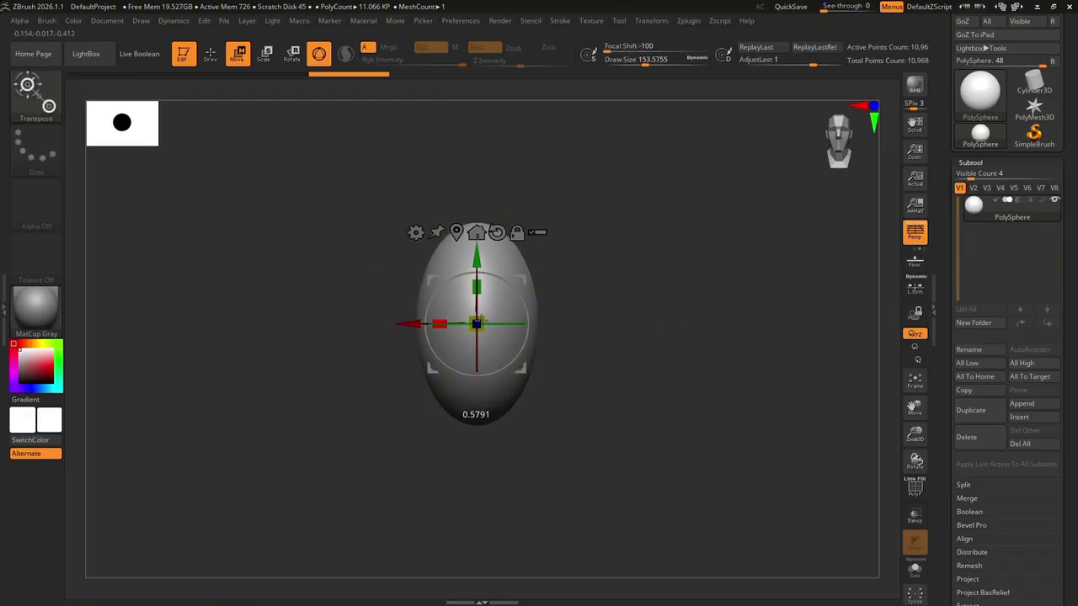
{"action": "left_click_drag", "start_coordinate": [580, 344], "coordinate": [468, 329]}
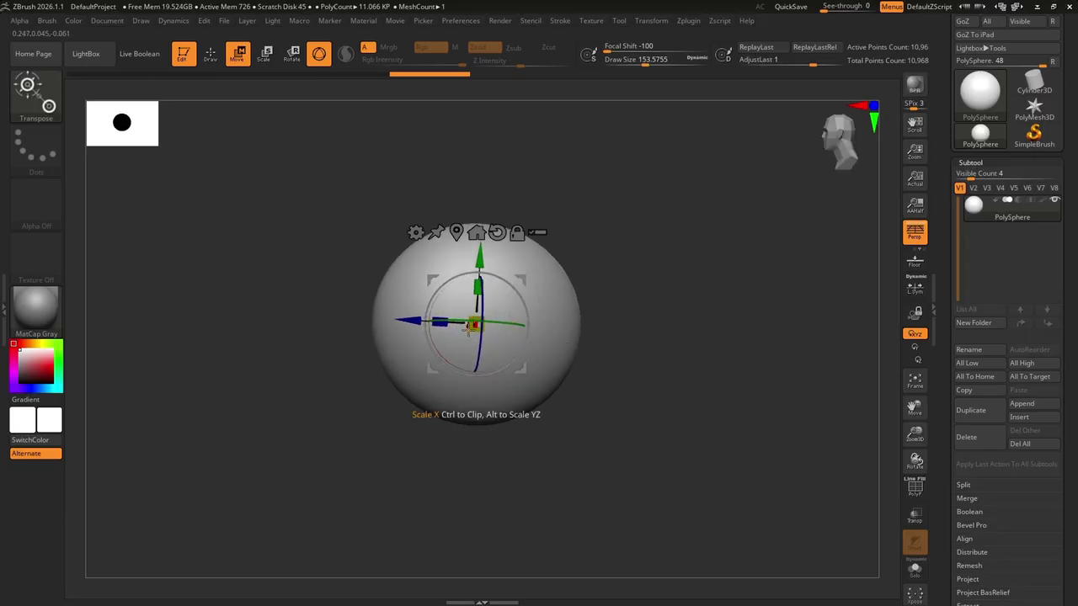
{"action": "left_click_drag", "start_coordinate": [885, 110], "coordinate": [802, 183]}
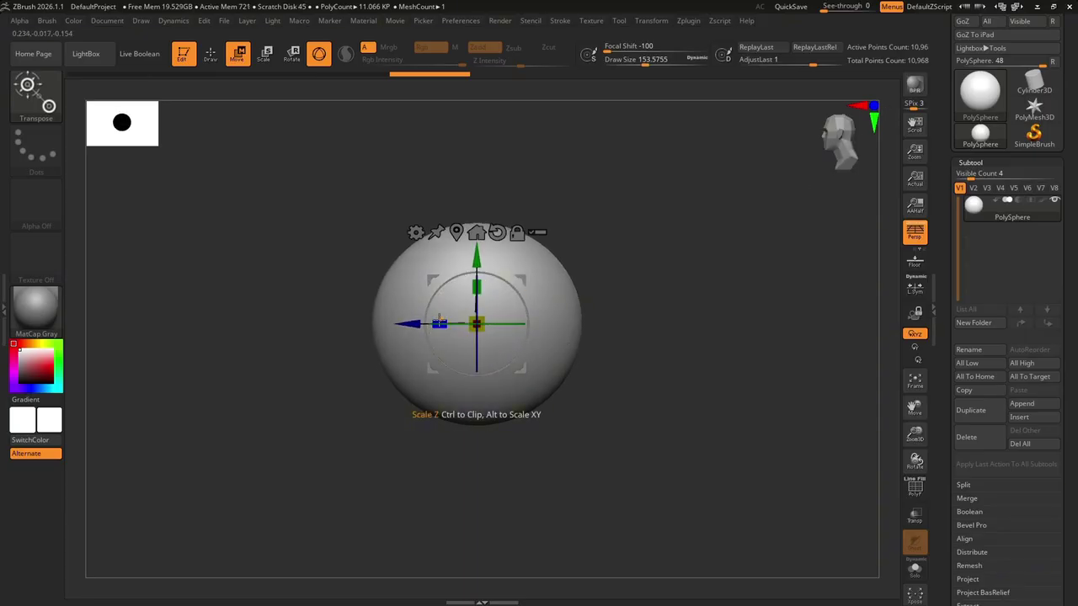
{"action": "left_click_drag", "start_coordinate": [439, 322], "coordinate": [470, 305]}
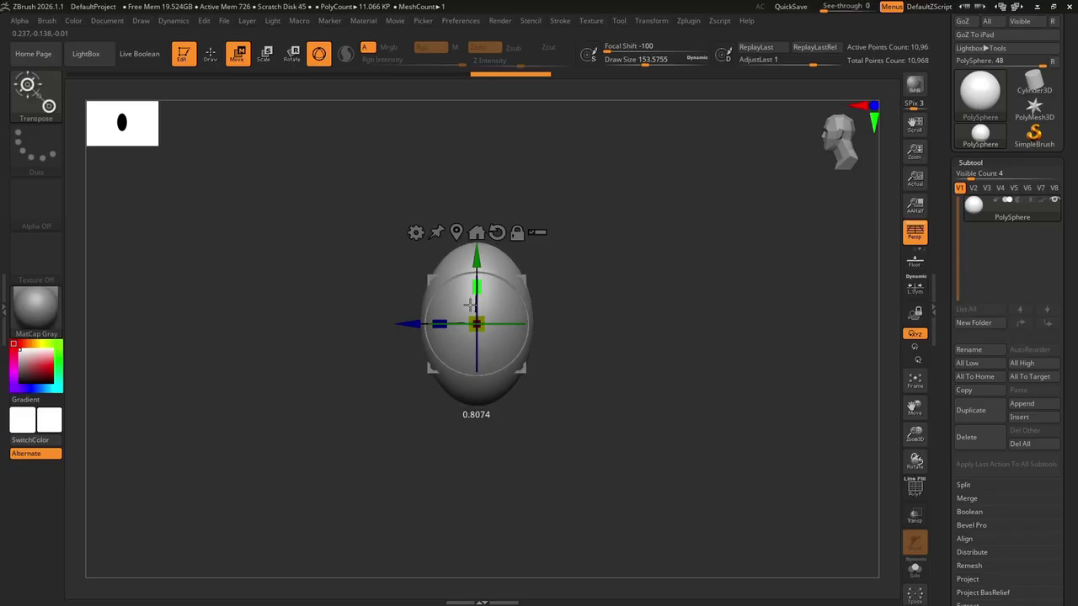
{"action": "left_click_drag", "start_coordinate": [844, 155], "coordinate": [867, 155]}
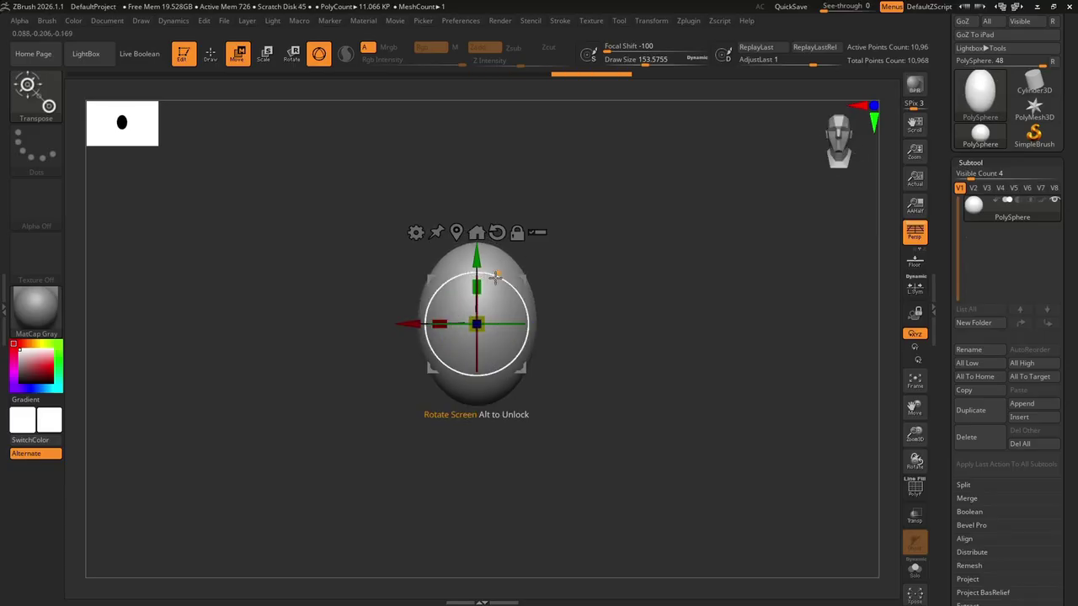
{"action": "key", "text": "ctrl+z"}
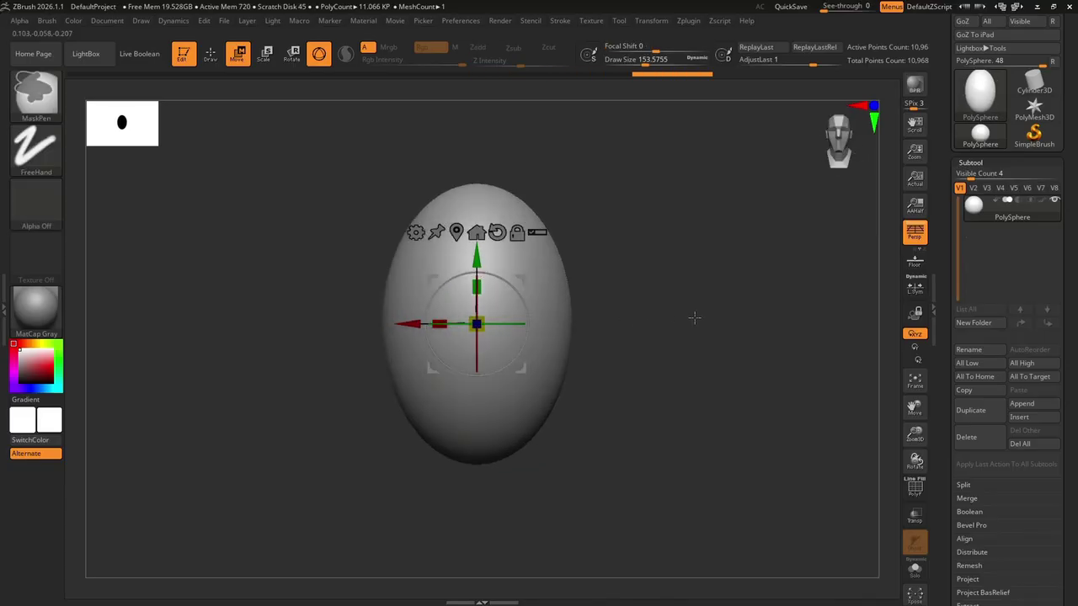
Step: Switch from transforming to drawing and choose the SnakeHook brush, accepting the SculptrisPro note
{"action": "left_click", "coordinate": [212, 53]}
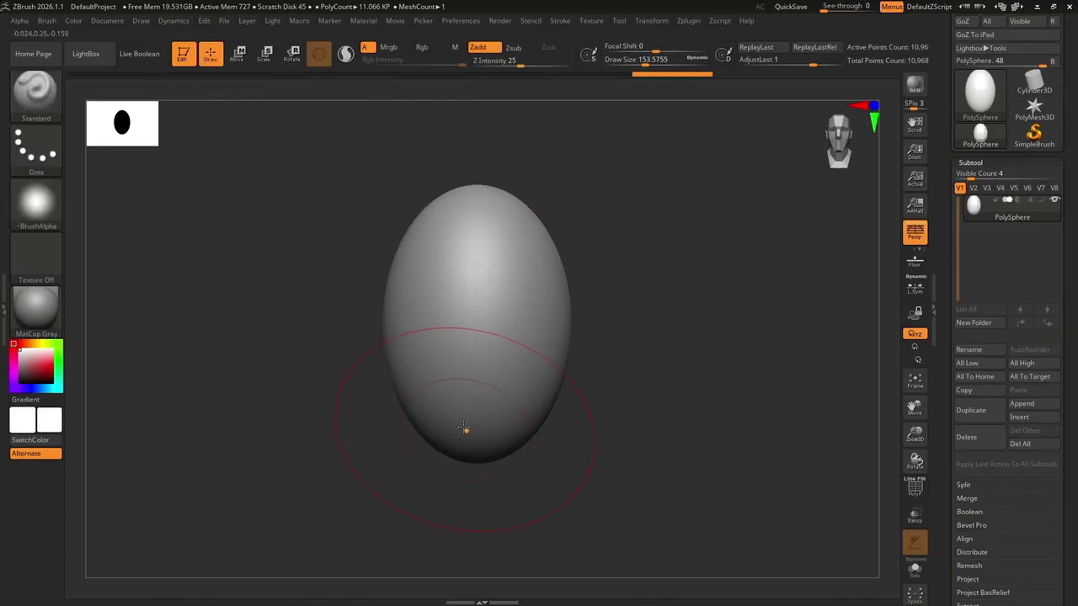
{"action": "left_click", "coordinate": [36, 118]}
{"action": "key", "text": "s"}
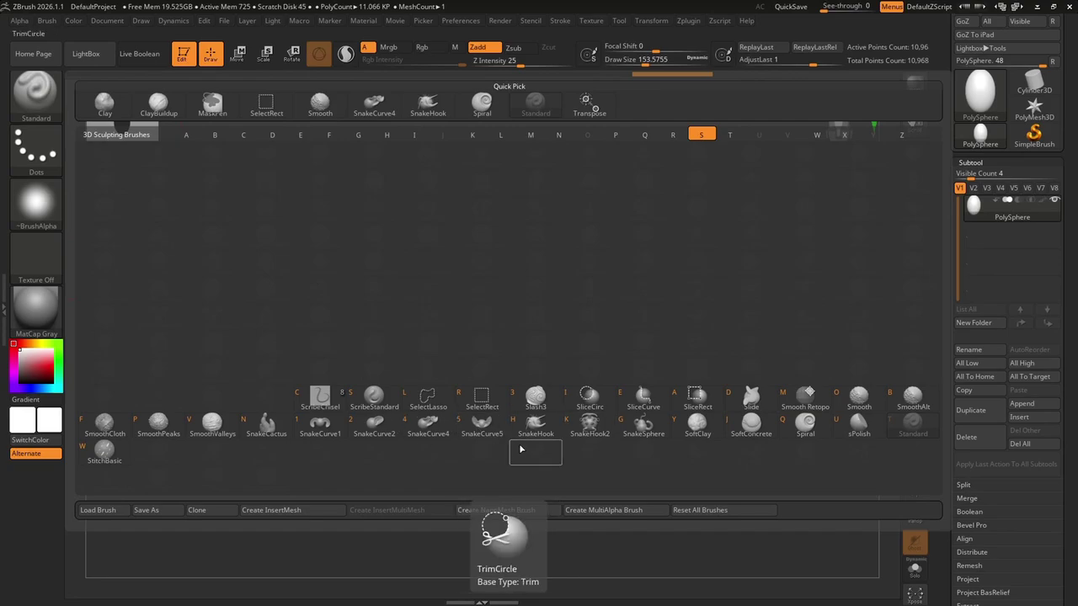
{"action": "key", "text": "h"}
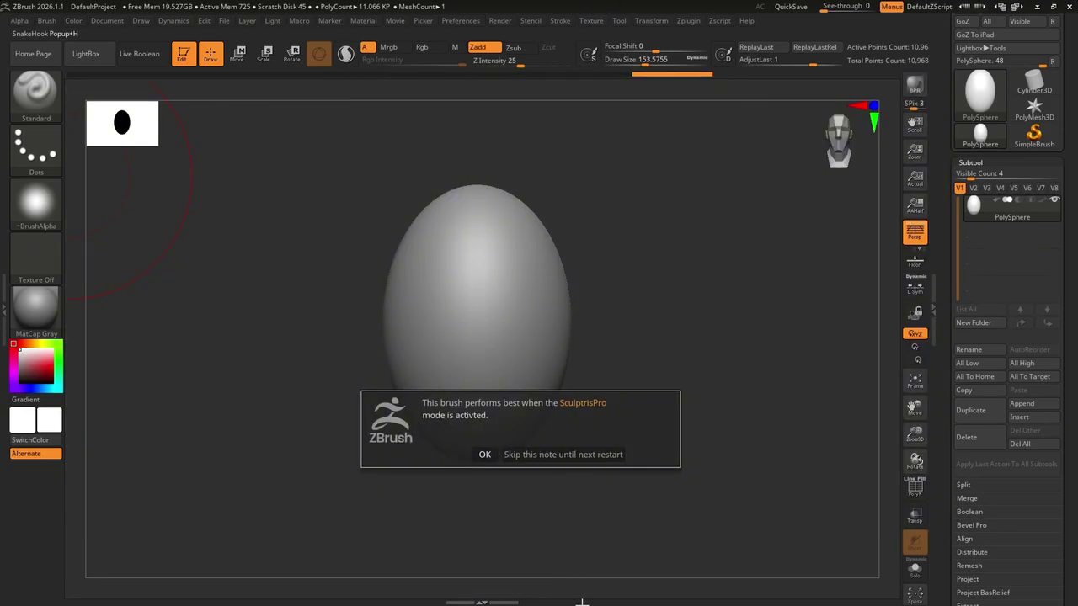
{"action": "left_click", "coordinate": [483, 455]}
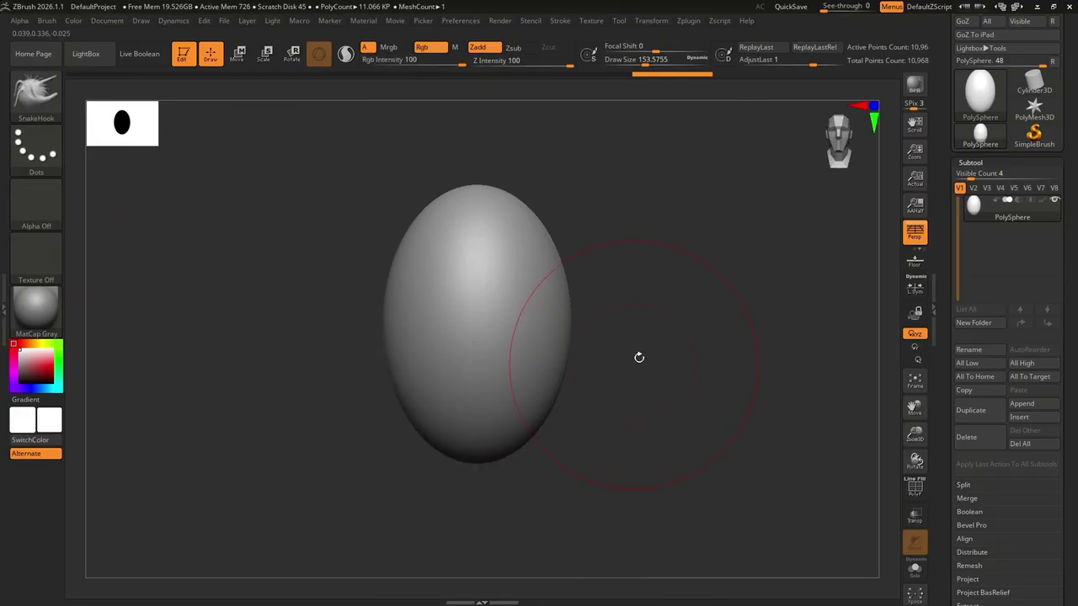
Step: Try to pull the egg's top into a curved tip with SnakeHook, using draw sizes of about 192 and 108
{"action": "mouse_move", "coordinate": [638, 356]}
{"action": "right_mouse_down", "text": "ctrl"}
{"action": "mouse_move", "coordinate": [629, 347]}
{"action": "mouse_move", "coordinate": [636, 394]}
{"action": "right_mouse_up", "text": "ctrl"}
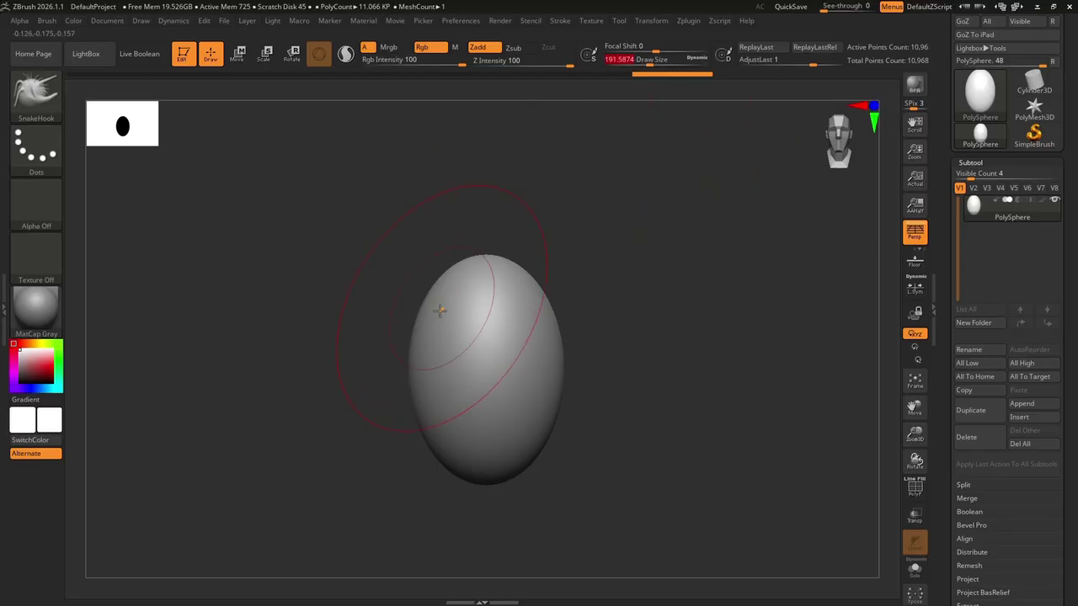
{"action": "mouse_move", "coordinate": [498, 285]}
{"action": "right_mouse_down", "text": "ctrl"}
{"action": "mouse_move", "coordinate": [536, 286]}
{"action": "mouse_move", "coordinate": [451, 294]}
{"action": "right_mouse_up", "text": "ctrl"}
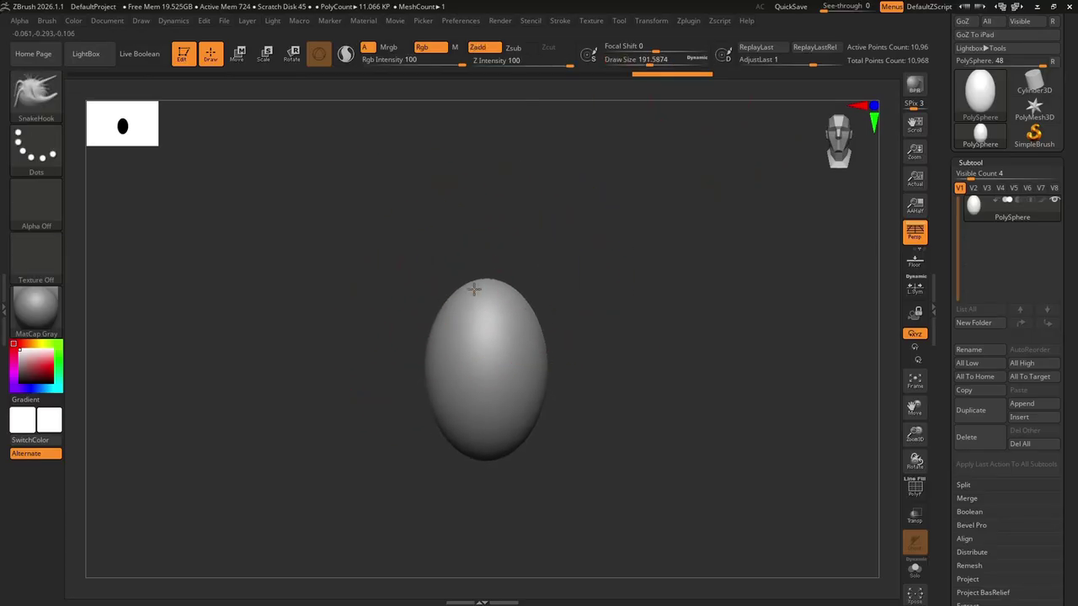
{"action": "mouse_move", "coordinate": [474, 289]}
{"action": "left_mouse_down"}
{"action": "mouse_move", "coordinate": [508, 257]}
{"action": "mouse_move", "coordinate": [497, 243]}
{"action": "left_mouse_up"}
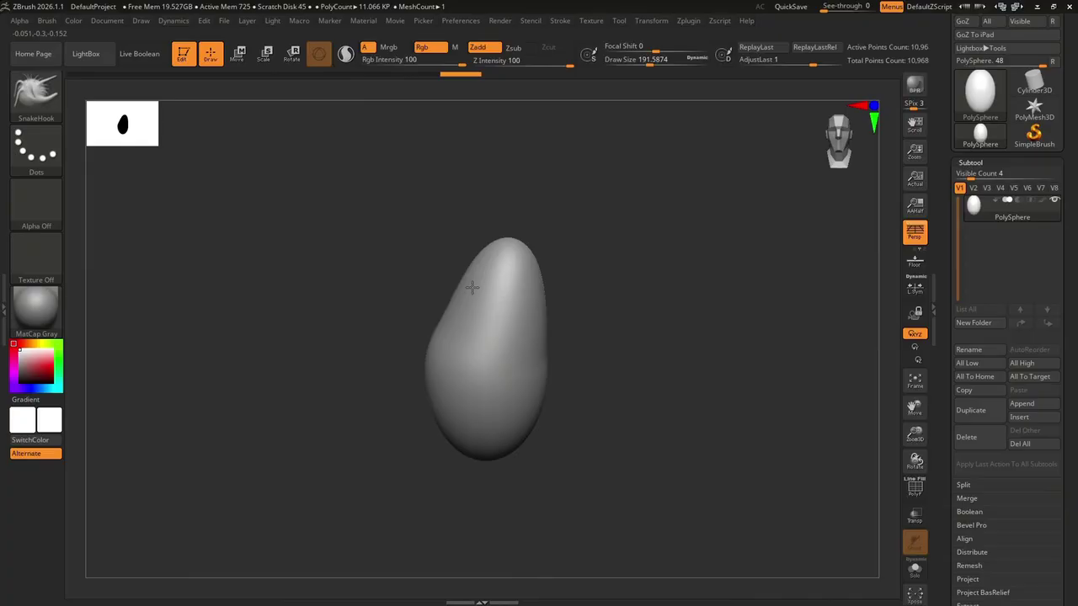
{"action": "left_click_drag", "start_coordinate": [473, 287], "coordinate": [487, 286]}
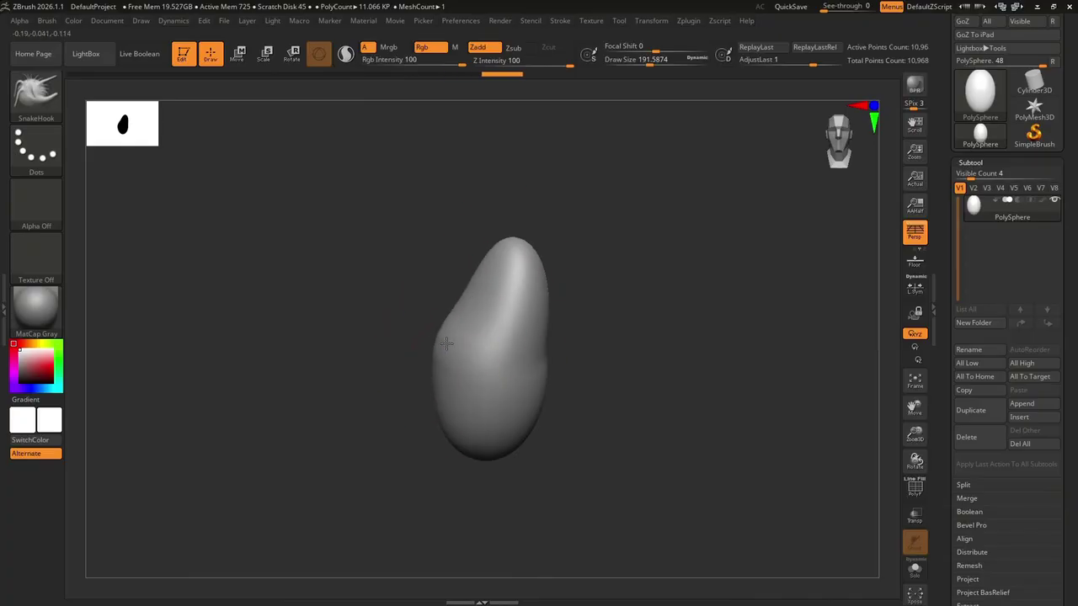
{"action": "mouse_move", "coordinate": [447, 343]}
{"action": "left_mouse_down"}
{"action": "mouse_move", "coordinate": [442, 332]}
{"action": "mouse_move", "coordinate": [457, 328]}
{"action": "left_mouse_up"}
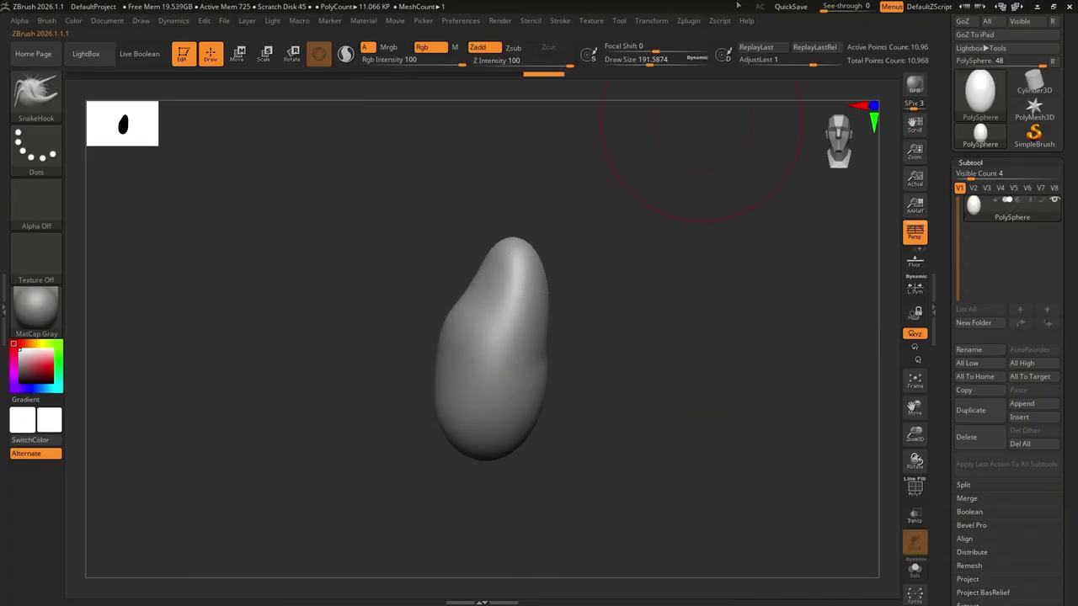
{"action": "left_click_drag", "start_coordinate": [639, 61], "coordinate": [636, 60]}
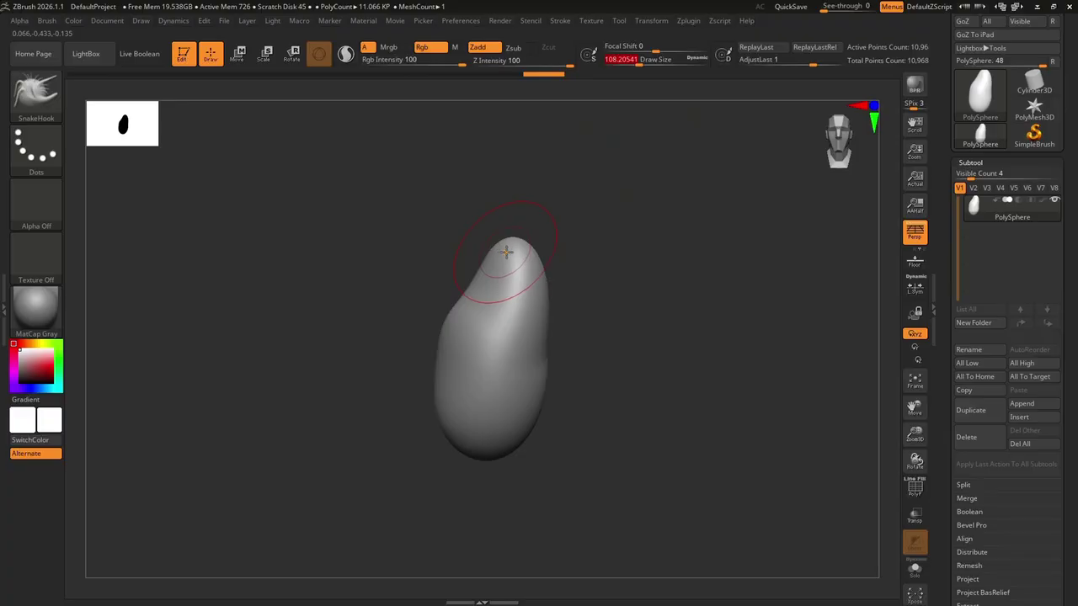
{"action": "left_click_drag", "start_coordinate": [506, 251], "coordinate": [478, 181]}
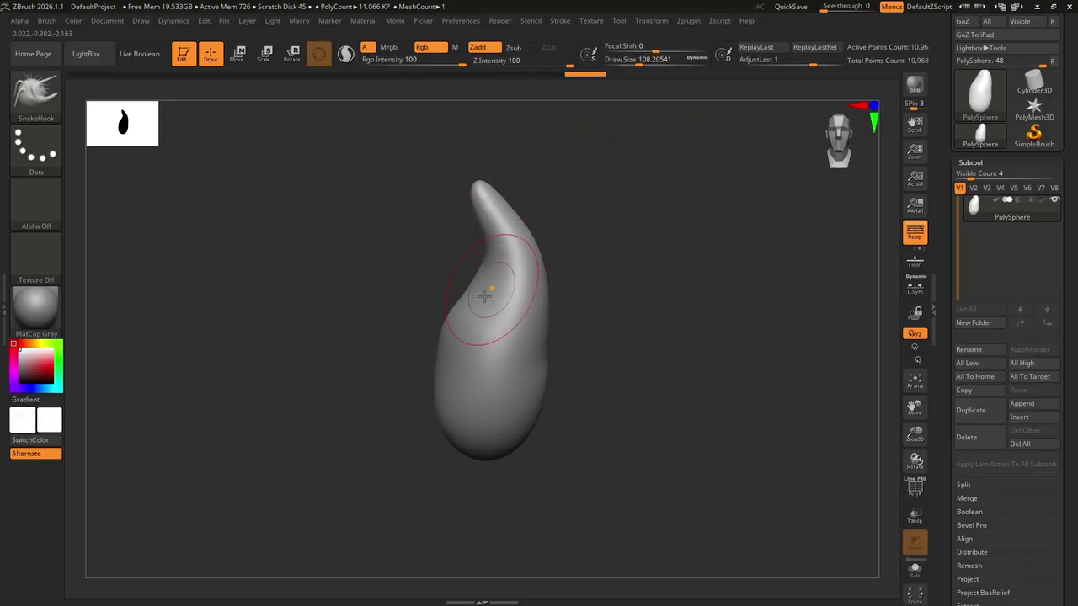
Step: Undo the recent SnakeHook strokes that formed the curved tip
{"action": "key", "text": "ctrl+z"}
{"action": "key", "text": "ctrl+z"}
{"action": "key", "text": "ctrl+z"}
{"action": "key", "text": "ctrl+z"}
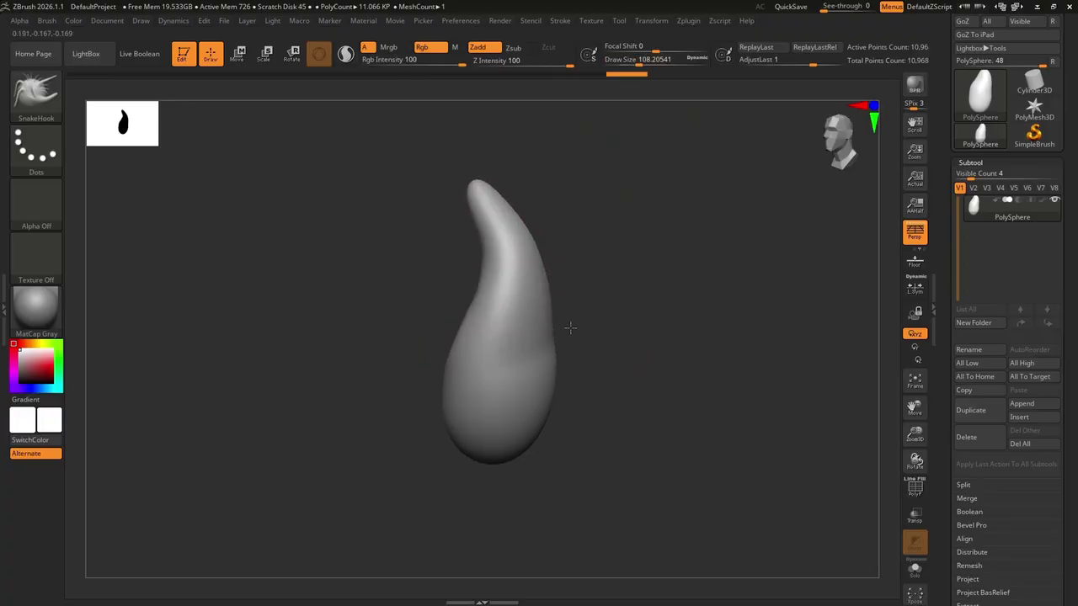
{"action": "key", "text": "ctrl+z"}
{"action": "key", "text": "ctrl+z"}
Step: Try to push the shape's bulging side inward with SnakeHook at a draw size of about 187
{"action": "left_click", "coordinate": [649, 60]}
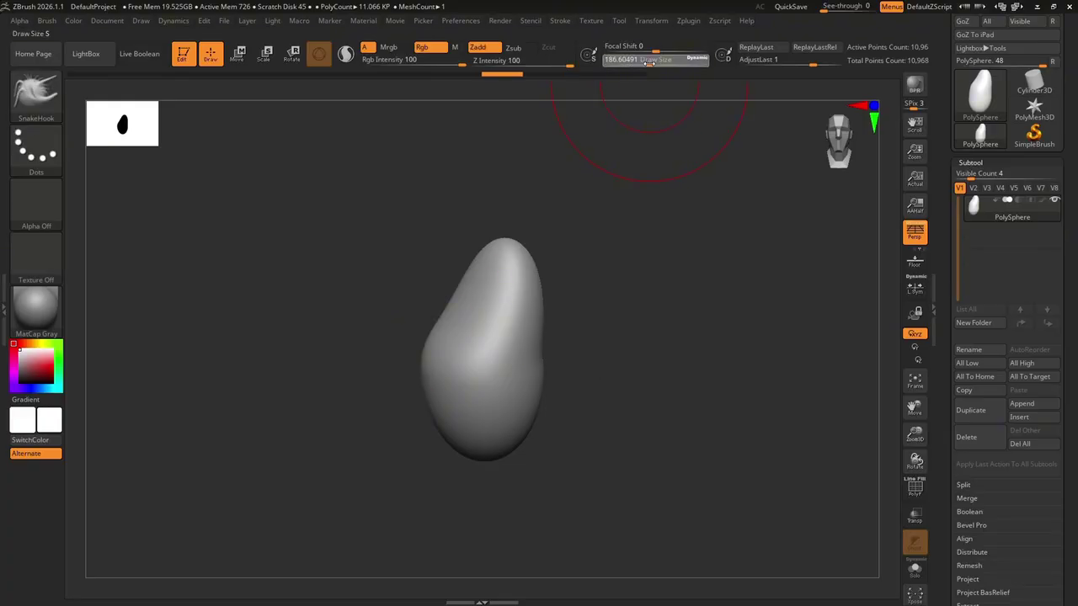
{"action": "left_click_drag", "start_coordinate": [428, 341], "coordinate": [484, 343]}
{"action": "mouse_move", "coordinate": [483, 343]}
{"action": "right_mouse_down"}
{"action": "mouse_move", "coordinate": [555, 337]}
{"action": "mouse_move", "coordinate": [549, 324]}
{"action": "right_mouse_up"}
{"action": "key", "text": "ctrl+z"}
Step: Try to stretch the top of the shape upward with a long SnakeHook stroke
{"action": "left_click", "coordinate": [640, 61]}
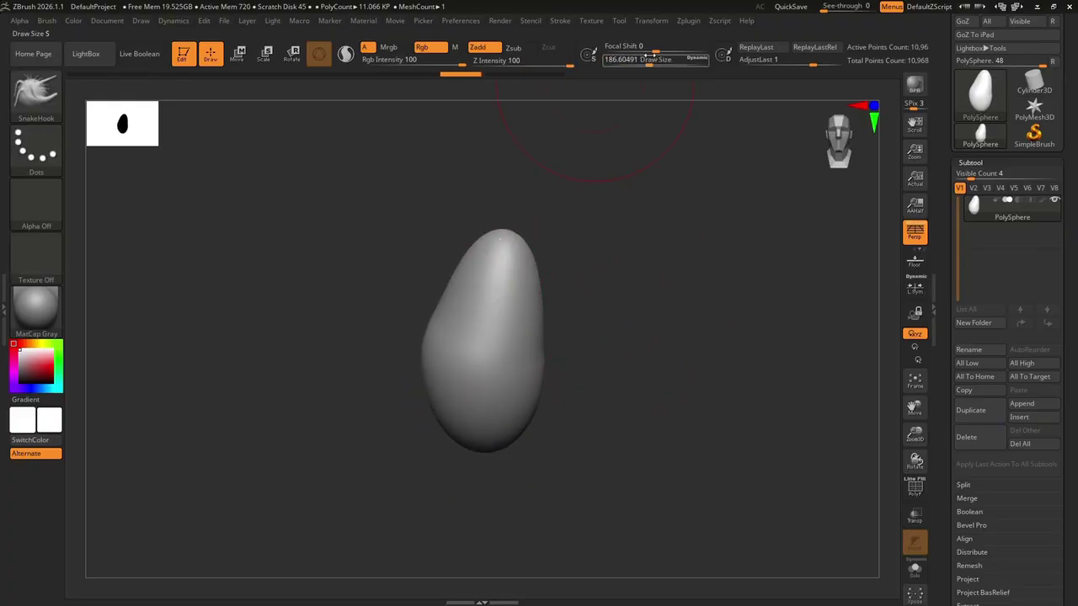
{"action": "right_click_drag", "start_coordinate": [670, 202], "coordinate": [671, 217], "text": "ctrl"}
{"action": "right_click_drag", "start_coordinate": [671, 217], "coordinate": [661, 349], "text": "alt"}
{"action": "left_click_drag", "start_coordinate": [493, 373], "coordinate": [465, 264]}
{"action": "right_click_drag", "start_coordinate": [668, 318], "coordinate": [666, 360], "text": "ctrl"}
{"action": "mouse_move", "coordinate": [666, 360]}
{"action": "right_mouse_down"}
{"action": "mouse_move", "coordinate": [685, 363]}
{"action": "mouse_move", "coordinate": [657, 353]}
{"action": "right_mouse_up"}
{"action": "key", "text": "ctrl+z"}
Step: Try another SnakeHook pull on the top at a draw size of about 149, and restore the plain egg
{"action": "left_click", "coordinate": [645, 61]}
{"action": "mouse_move", "coordinate": [497, 375]}
{"action": "left_mouse_down"}
{"action": "mouse_move", "coordinate": [480, 310]}
{"action": "mouse_move", "coordinate": [448, 295]}
{"action": "left_mouse_up"}
{"action": "mouse_move", "coordinate": [581, 396]}
{"action": "right_mouse_down", "text": "ctrl"}
{"action": "mouse_move", "coordinate": [589, 435]}
{"action": "mouse_move", "coordinate": [656, 486]}
{"action": "mouse_move", "coordinate": [546, 450]}
{"action": "mouse_move", "coordinate": [625, 349]}
{"action": "right_mouse_up", "text": "ctrl"}
{"action": "key", "text": "ctrl+z"}
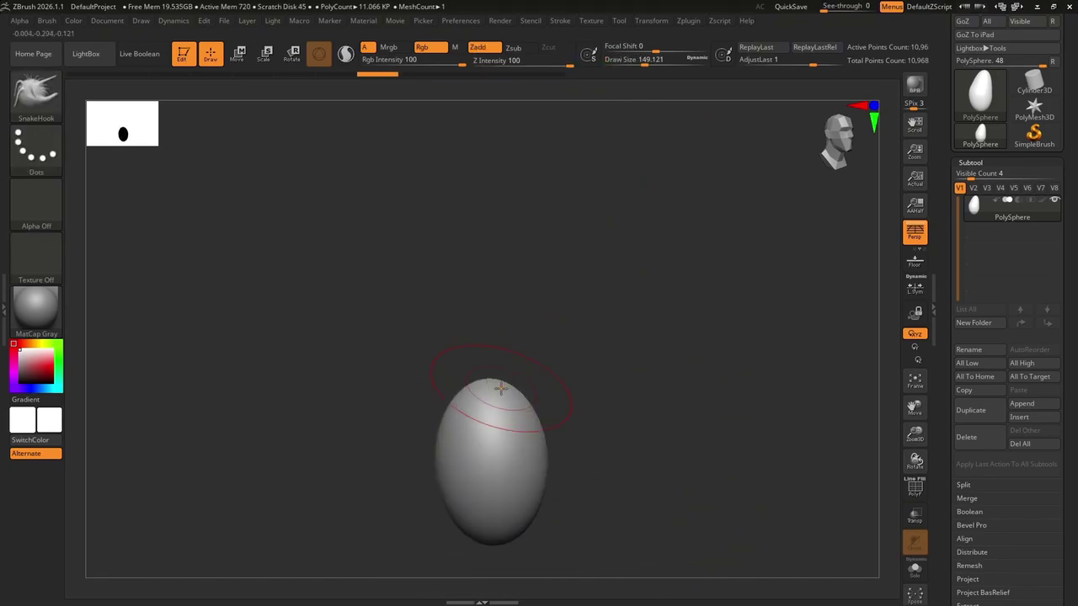
Step: Pull the egg's top up into a long, tapering curved neck with SnakeHook, reducing the draw size to about 97
{"action": "mouse_move", "coordinate": [463, 376]}
{"action": "left_mouse_down"}
{"action": "mouse_move", "coordinate": [449, 356]}
{"action": "mouse_move", "coordinate": [496, 309]}
{"action": "mouse_move", "coordinate": [531, 294]}
{"action": "mouse_move", "coordinate": [502, 255]}
{"action": "mouse_move", "coordinate": [486, 254]}
{"action": "left_mouse_up"}
{"action": "left_click", "coordinate": [638, 62]}
{"action": "mouse_move", "coordinate": [486, 254]}
{"action": "right_mouse_down"}
{"action": "mouse_move", "coordinate": [443, 332]}
{"action": "mouse_move", "coordinate": [543, 330]}
{"action": "mouse_move", "coordinate": [521, 329]}
{"action": "right_mouse_up"}
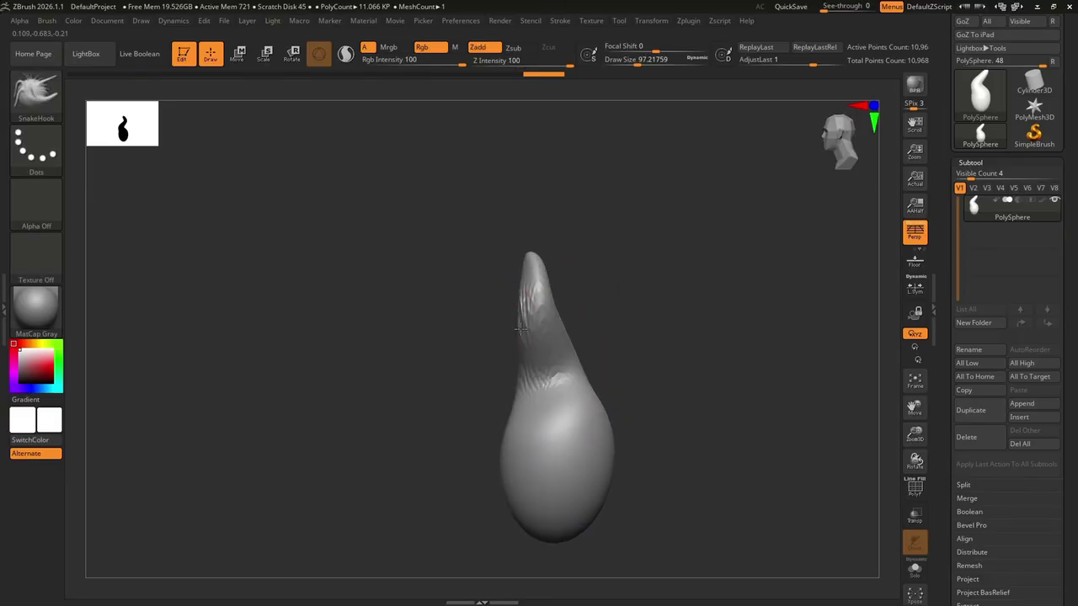
Step: Slim the body and adjust the neck's curve from several sides with SnakeHook at draw sizes of about 351 to 379
{"action": "left_click_drag", "start_coordinate": [644, 65], "coordinate": [652, 65]}
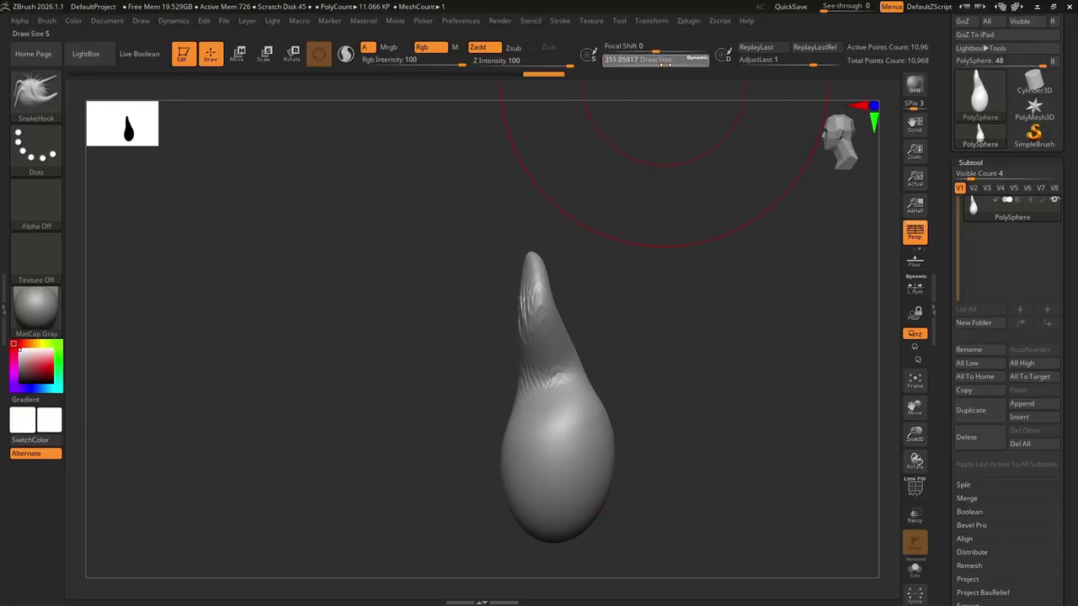
{"action": "left_click_drag", "start_coordinate": [608, 450], "coordinate": [555, 442]}
{"action": "key", "text": "ctrl+z"}
{"action": "left_click_drag", "start_coordinate": [485, 450], "coordinate": [507, 450]}
{"action": "left_click_drag", "start_coordinate": [644, 459], "coordinate": [762, 465]}
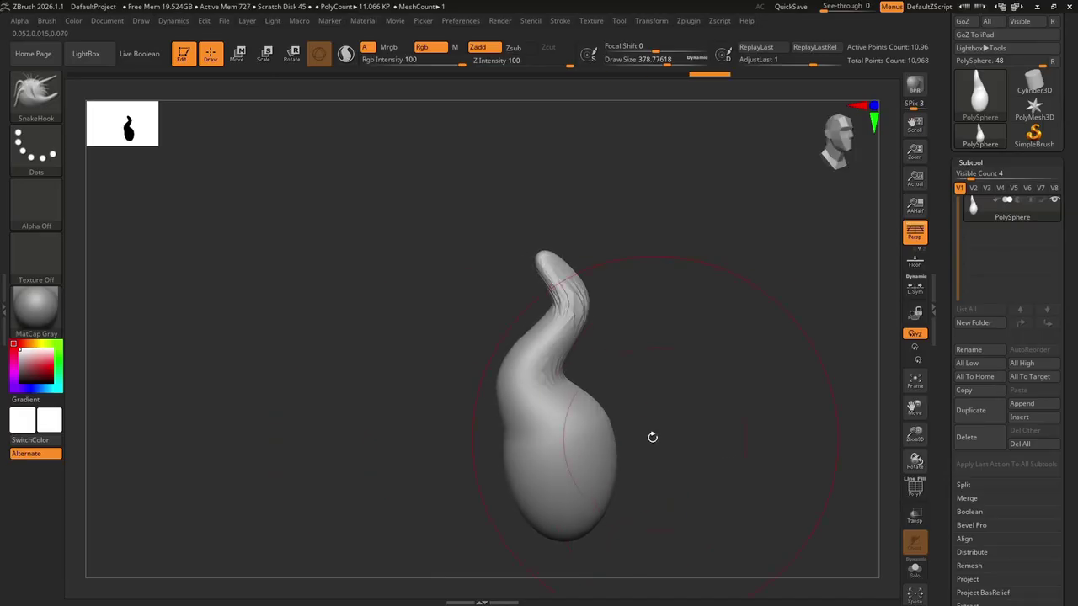
{"action": "left_click_drag", "start_coordinate": [615, 442], "coordinate": [592, 443]}
{"action": "left_click_drag", "start_coordinate": [589, 313], "coordinate": [568, 310]}
{"action": "left_click", "coordinate": [857, 149]}
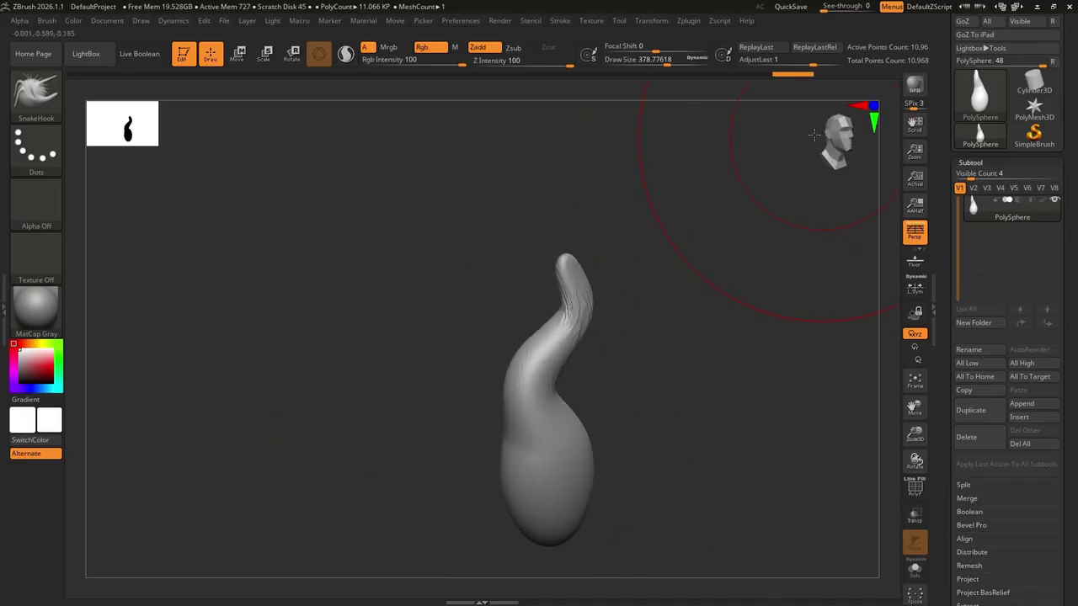
{"action": "left_click", "coordinate": [852, 153]}
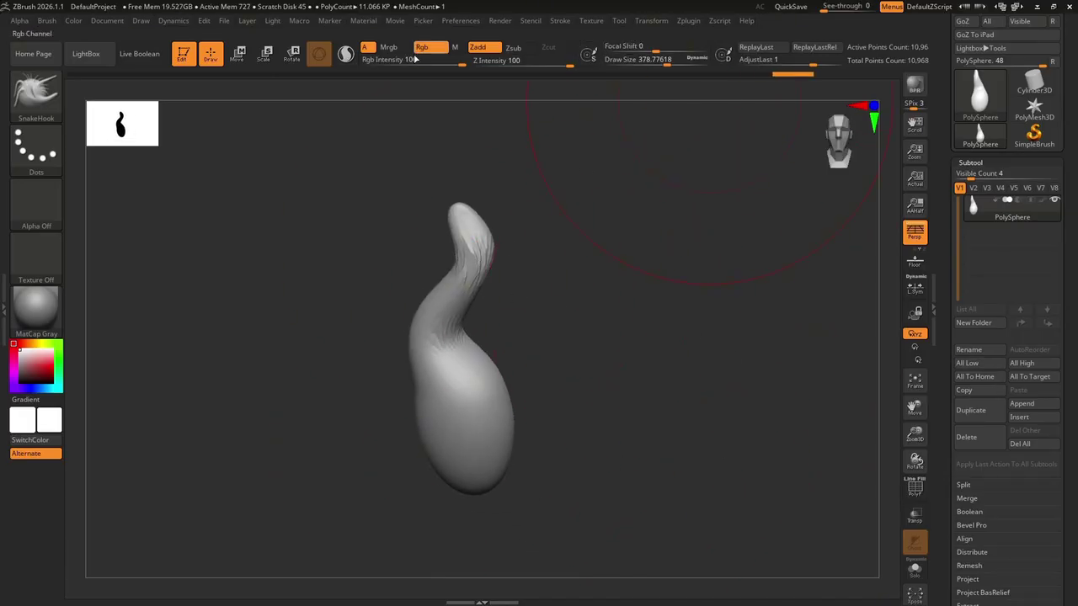
Step: Subdivide the mesh three times to reach subdivision level 4
{"action": "scroll", "coordinate": [1003, 420], "scroll_direction": "down", "scroll_amount": 5}
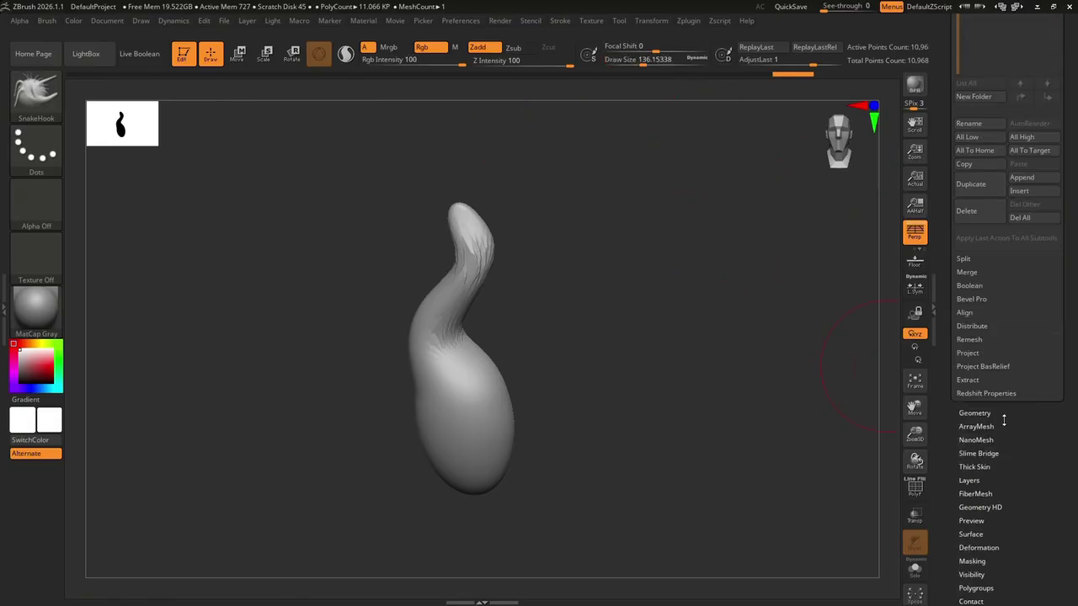
{"action": "left_click", "coordinate": [1001, 413]}
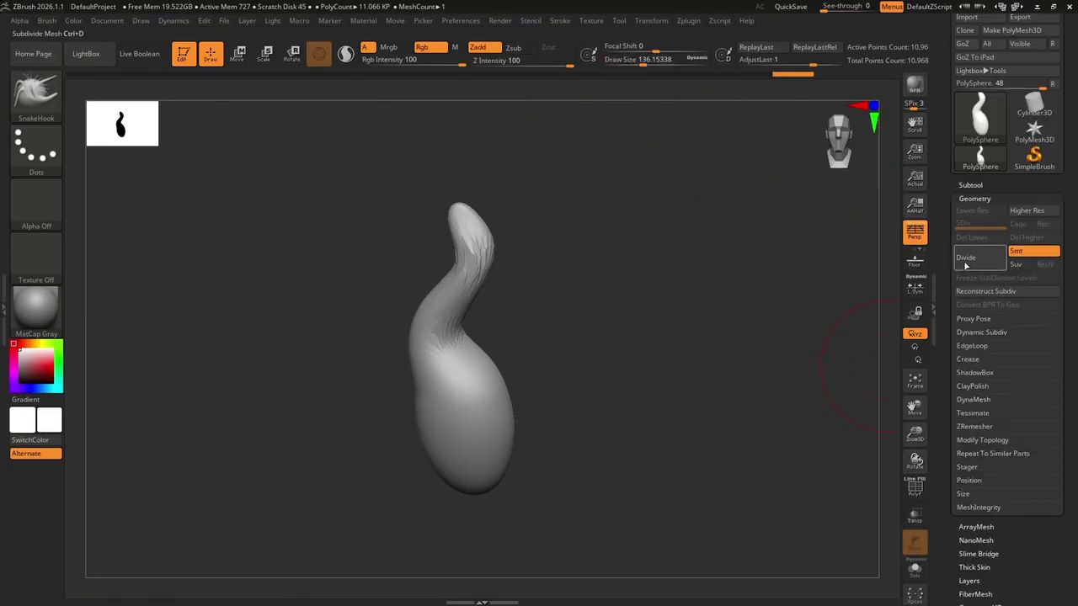
{"action": "left_click", "coordinate": [965, 265]}
{"action": "right_click_drag", "start_coordinate": [695, 308], "coordinate": [806, 323], "text": "ctrl"}
{"action": "right_click_drag", "start_coordinate": [705, 265], "coordinate": [712, 468], "text": "alt"}
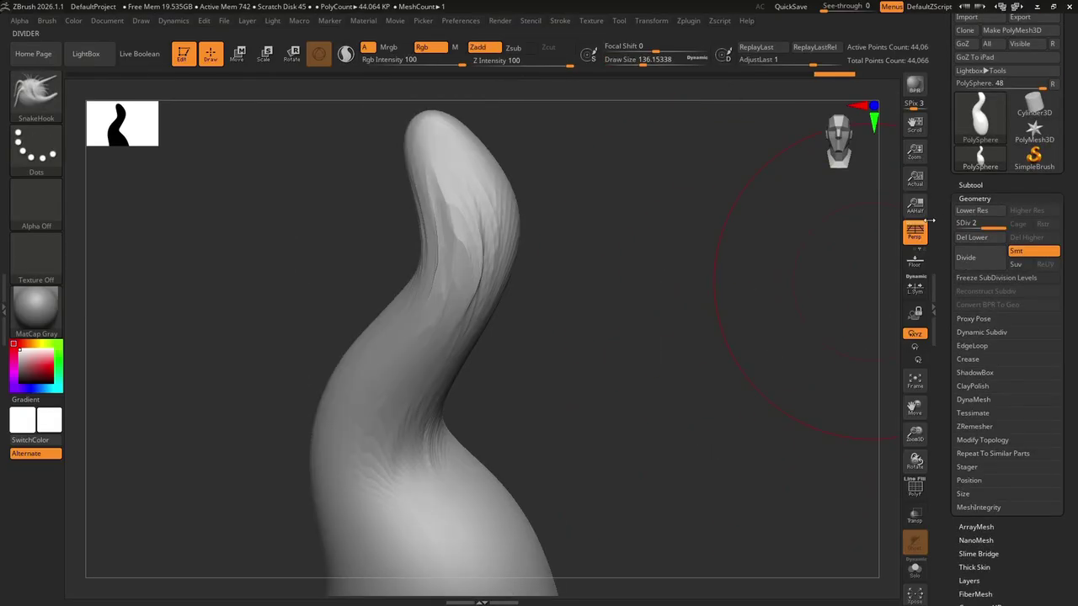
{"action": "left_click", "coordinate": [973, 262]}
{"action": "left_click", "coordinate": [972, 260]}
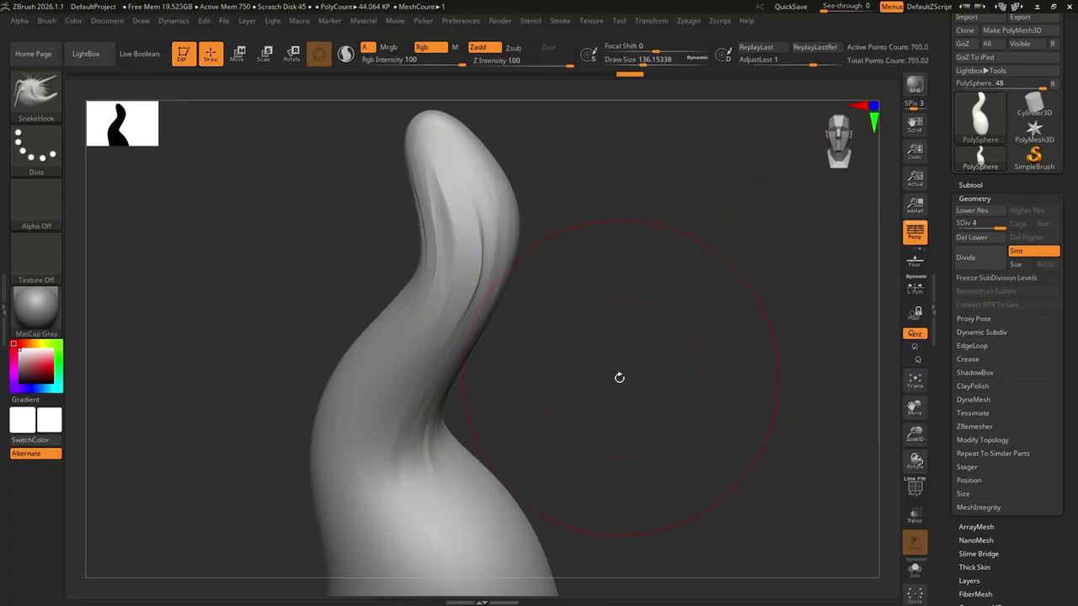
Step: Show the whole shape from the front and choose the Spiral sculpting brush
{"action": "right_click_drag", "start_coordinate": [618, 376], "coordinate": [529, 382], "text": "ctrl"}
{"action": "right_click_drag", "start_coordinate": [605, 435], "coordinate": [631, 329], "text": "alt"}
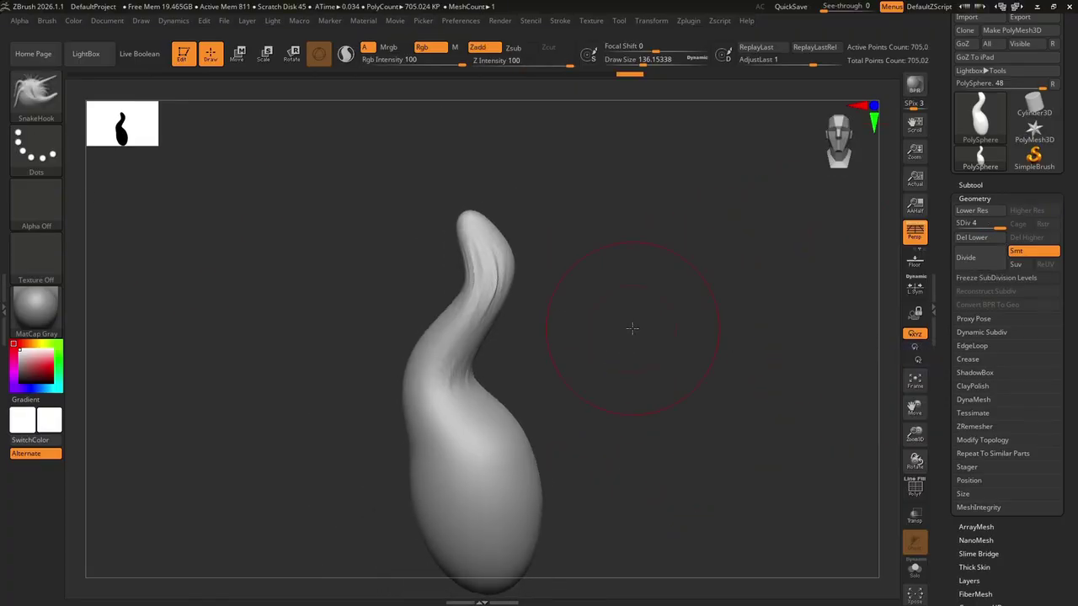
{"action": "left_click", "coordinate": [836, 159]}
{"action": "right_click_drag", "start_coordinate": [662, 362], "coordinate": [667, 237], "text": "alt"}
{"action": "right_click_drag", "start_coordinate": [747, 381], "coordinate": [749, 458], "text": "alt"}
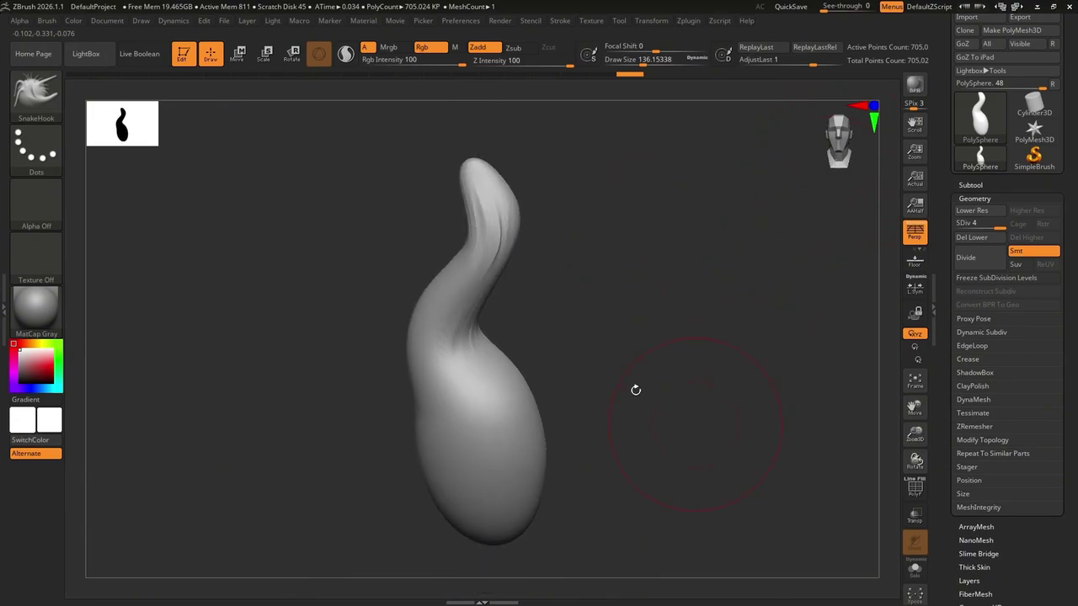
{"action": "left_click", "coordinate": [17, 95]}
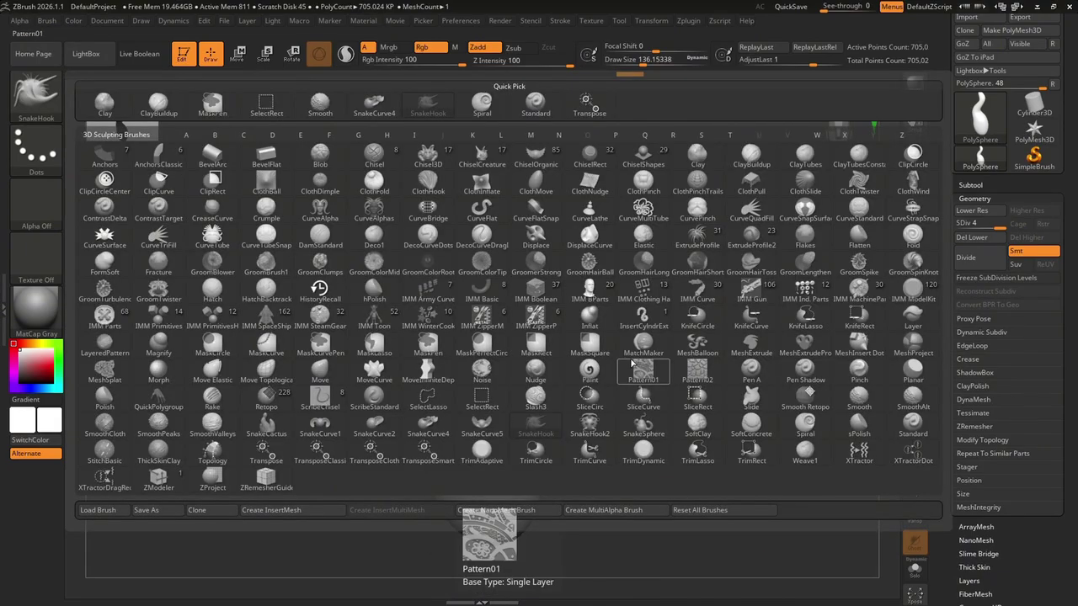
{"action": "key", "text": "s"}
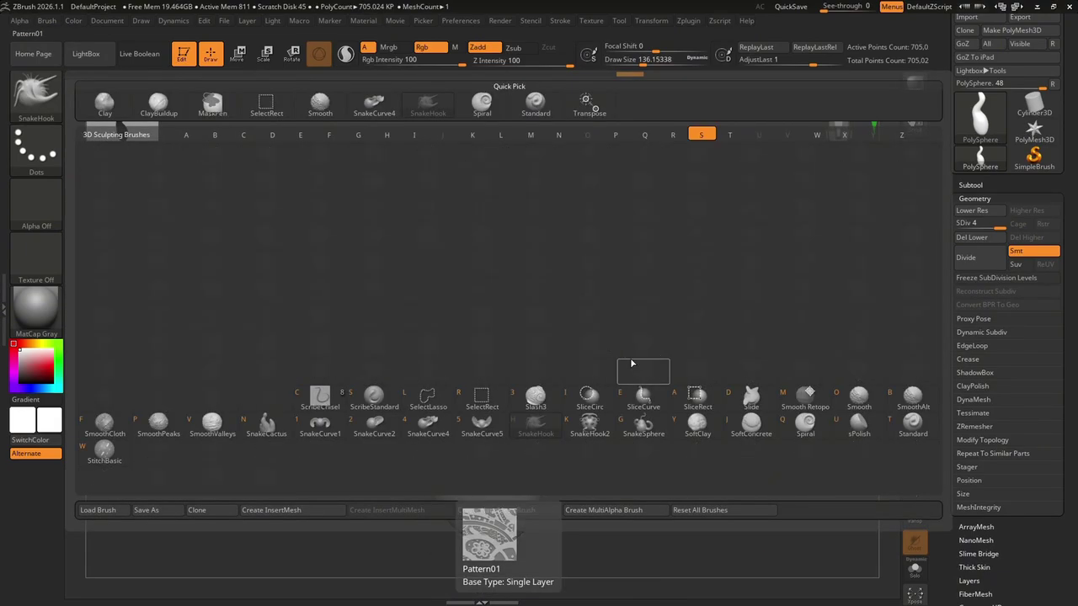
{"action": "left_click", "coordinate": [795, 422]}
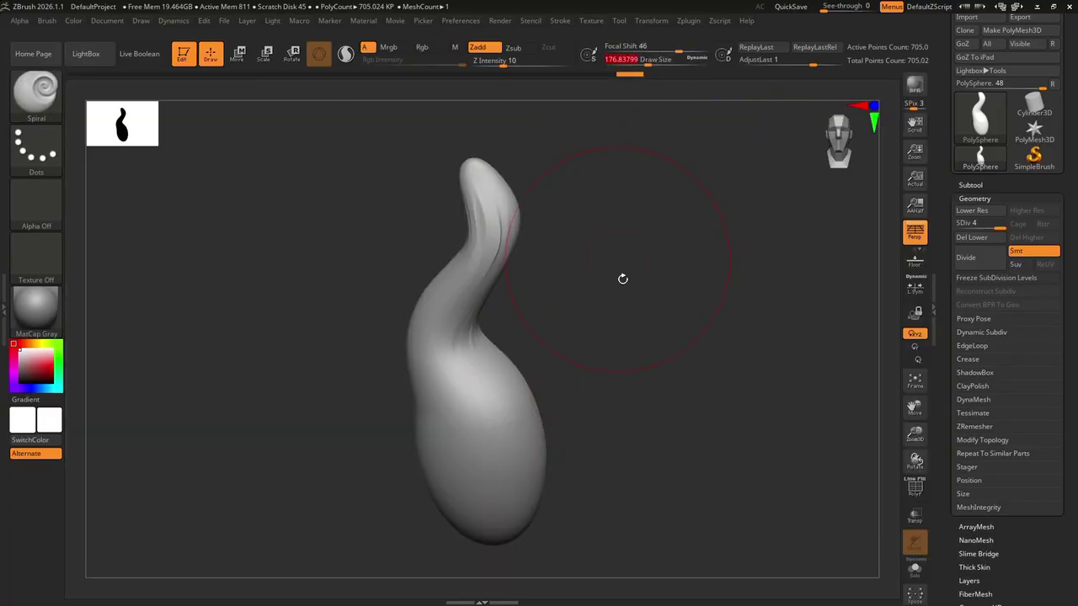
Step: Twist the neck into winding bends with the Spiral brush at a draw size of about 177, and undo the last stroke
{"action": "left_click_drag", "start_coordinate": [456, 313], "coordinate": [466, 313]}
{"action": "left_click_drag", "start_coordinate": [465, 209], "coordinate": [477, 190]}
{"action": "mouse_move", "coordinate": [552, 278]}
{"action": "left_mouse_down"}
{"action": "mouse_move", "coordinate": [579, 296]}
{"action": "mouse_move", "coordinate": [547, 281]}
{"action": "left_mouse_up"}
{"action": "left_click_drag", "start_coordinate": [498, 222], "coordinate": [494, 211]}
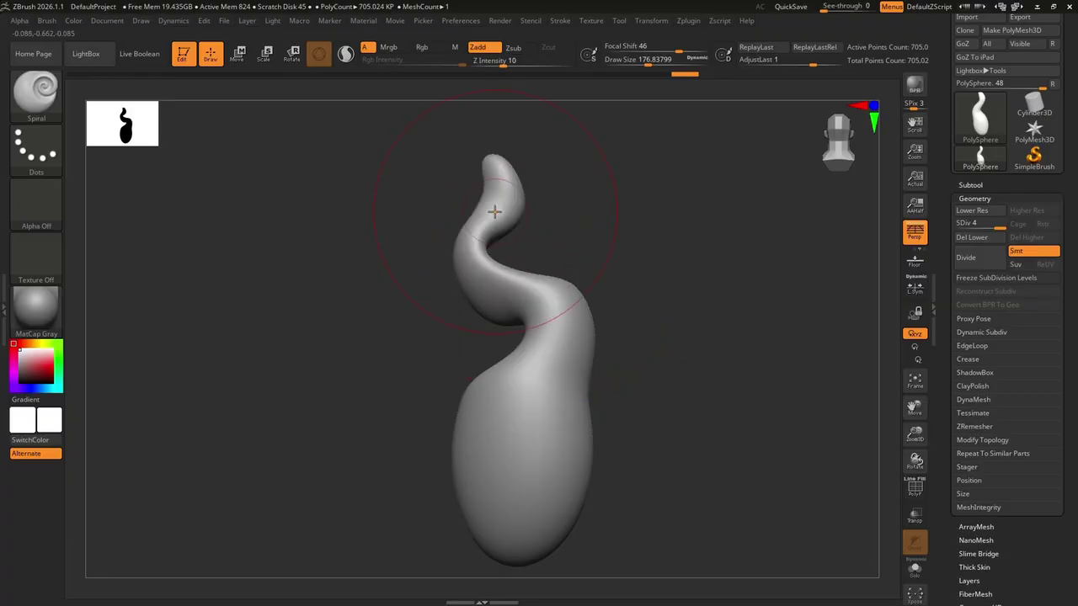
{"action": "left_click_drag", "start_coordinate": [563, 331], "coordinate": [581, 397]}
{"action": "key", "text": "ctrl+z"}
Step: Extend the twist into the middle and upper body with Spiral, undoing one stroke
{"action": "mouse_move", "coordinate": [644, 421]}
{"action": "left_mouse_down"}
{"action": "mouse_move", "coordinate": [743, 446]}
{"action": "mouse_move", "coordinate": [741, 421]}
{"action": "left_mouse_up"}
{"action": "left_click_drag", "start_coordinate": [741, 420], "coordinate": [581, 337], "text": "alt"}
{"action": "mouse_move", "coordinate": [484, 336]}
{"action": "left_mouse_down"}
{"action": "mouse_move", "coordinate": [494, 352]}
{"action": "mouse_move", "coordinate": [498, 323]}
{"action": "left_mouse_up"}
{"action": "key", "text": "ctrl+z"}
{"action": "mouse_move", "coordinate": [605, 403]}
{"action": "left_mouse_down"}
{"action": "mouse_move", "coordinate": [734, 423]}
{"action": "mouse_move", "coordinate": [635, 345]}
{"action": "mouse_move", "coordinate": [628, 383]}
{"action": "left_mouse_up"}
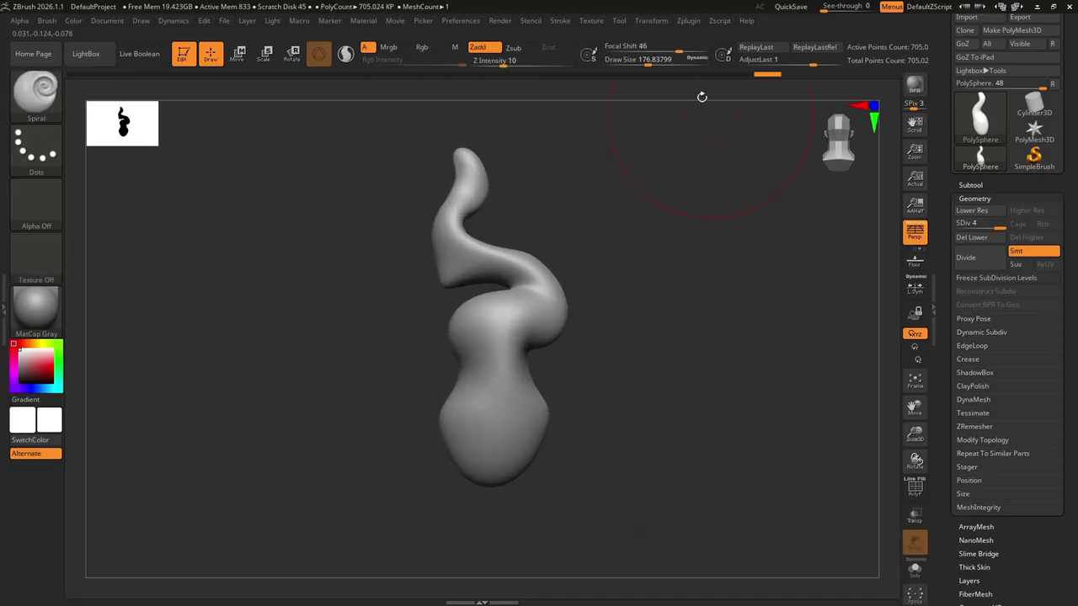
Step: Push in the pointed corner on the neck's lower bend with SnakeHook, reducing the draw size to about 54
{"action": "left_click_drag", "start_coordinate": [649, 61], "coordinate": [638, 61]}
{"action": "left_click", "coordinate": [36, 92]}
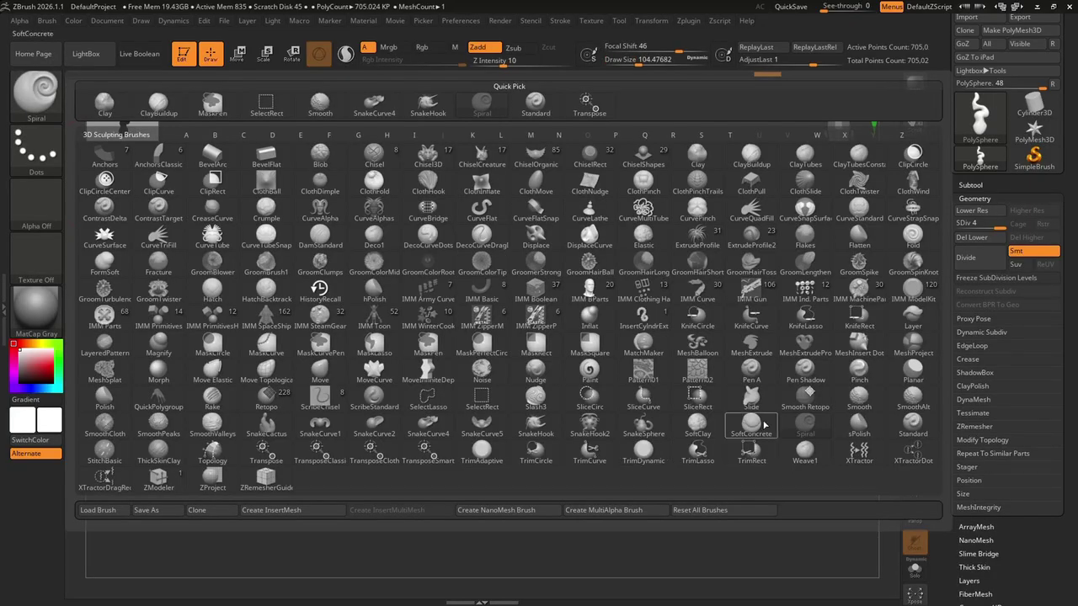
{"action": "key", "text": "s"}
{"action": "left_click", "coordinate": [551, 426]}
{"action": "left_click", "coordinate": [516, 451]}
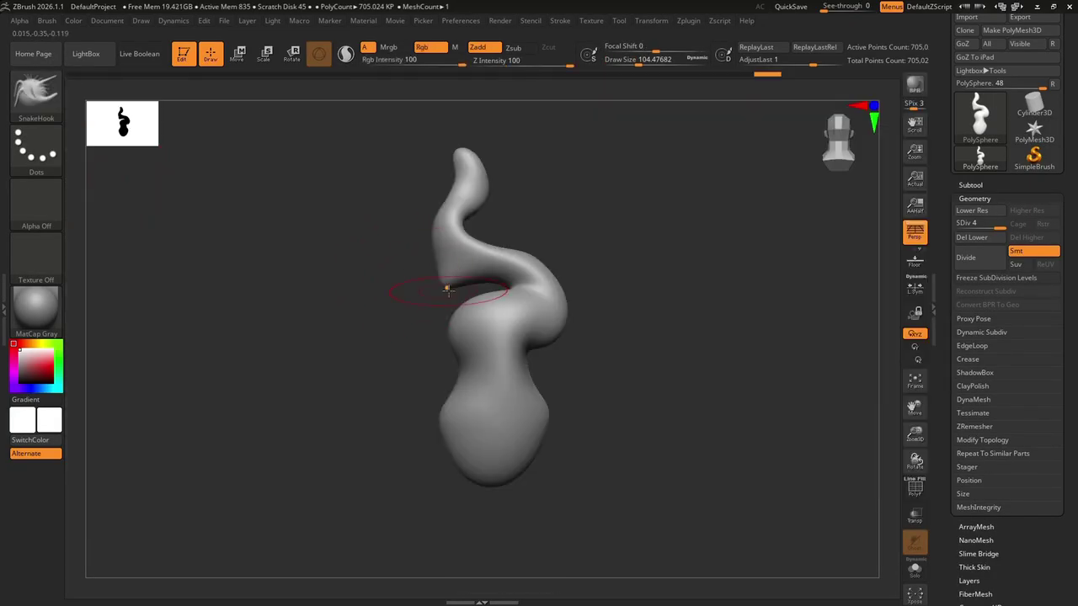
{"action": "right_click_drag", "start_coordinate": [630, 198], "coordinate": [620, 37], "text": "ctrl"}
{"action": "mouse_move", "coordinate": [457, 301]}
{"action": "left_mouse_down"}
{"action": "mouse_move", "coordinate": [463, 287]}
{"action": "mouse_move", "coordinate": [493, 282]}
{"action": "left_mouse_up"}
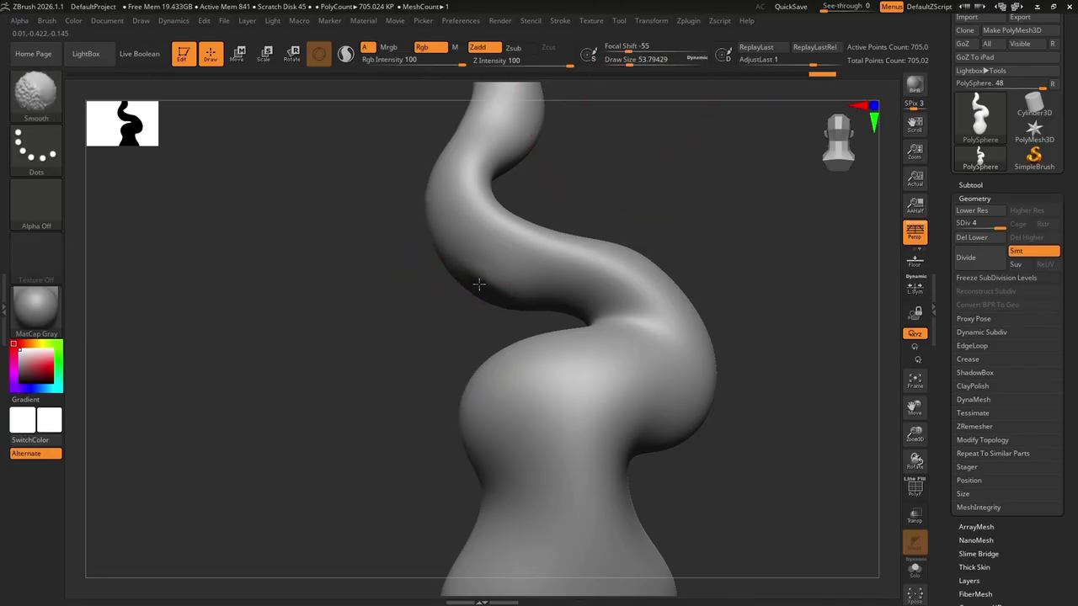
Step: Choose the Spiral brush and swirl folds into the waist and lower body at a draw size of about 101
{"action": "right_click_drag", "start_coordinate": [478, 285], "coordinate": [693, 315]}
{"action": "left_click", "coordinate": [851, 139]}
{"action": "mouse_move", "coordinate": [687, 159]}
{"action": "right_mouse_down", "text": "ctrl"}
{"action": "mouse_move", "coordinate": [673, 303]}
{"action": "mouse_move", "coordinate": [646, 304]}
{"action": "right_mouse_up", "text": "ctrl"}
{"action": "right_click_drag", "start_coordinate": [646, 304], "coordinate": [601, 317], "text": "alt"}
{"action": "left_click", "coordinate": [44, 98]}
{"action": "key", "text": "s"}
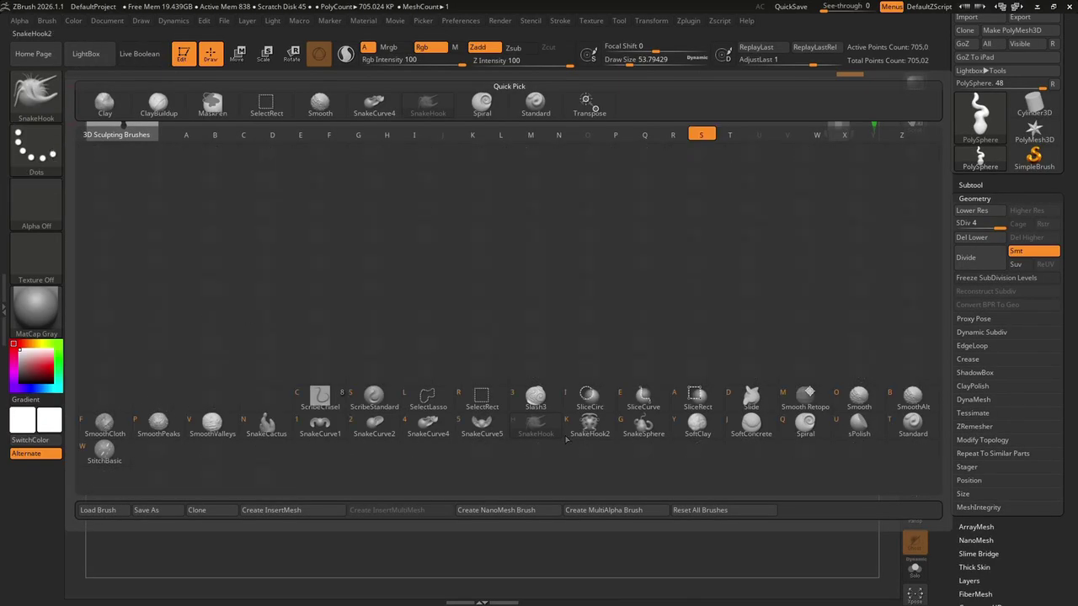
{"action": "left_click", "coordinate": [811, 431]}
{"action": "left_click_drag", "start_coordinate": [509, 453], "coordinate": [506, 429]}
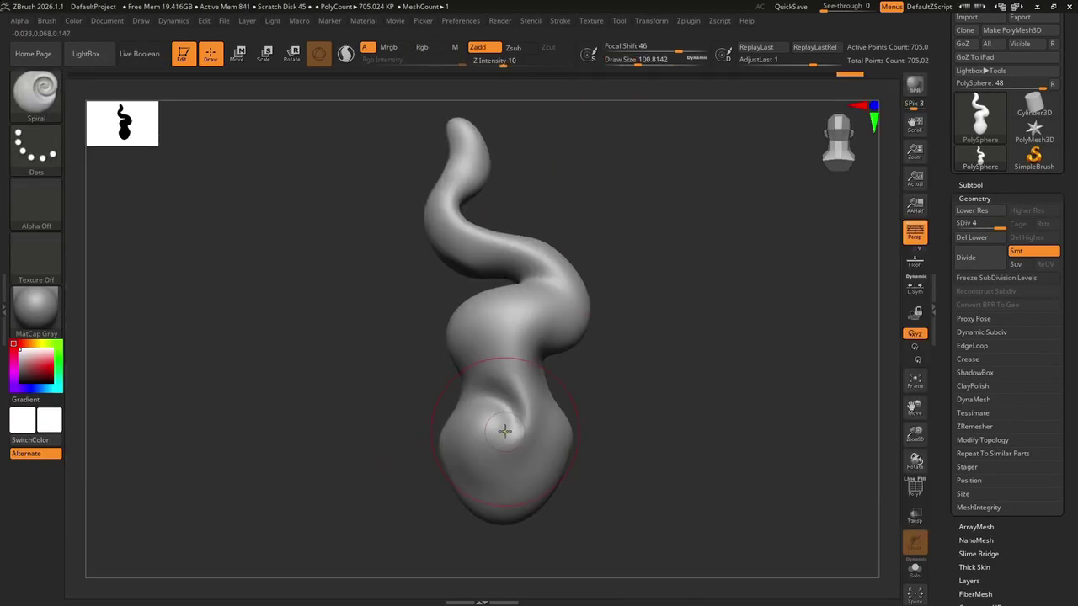
{"action": "key", "text": "ctrl+z"}
{"action": "left_click_drag", "start_coordinate": [490, 373], "coordinate": [495, 367]}
{"action": "left_click_drag", "start_coordinate": [508, 443], "coordinate": [503, 461]}
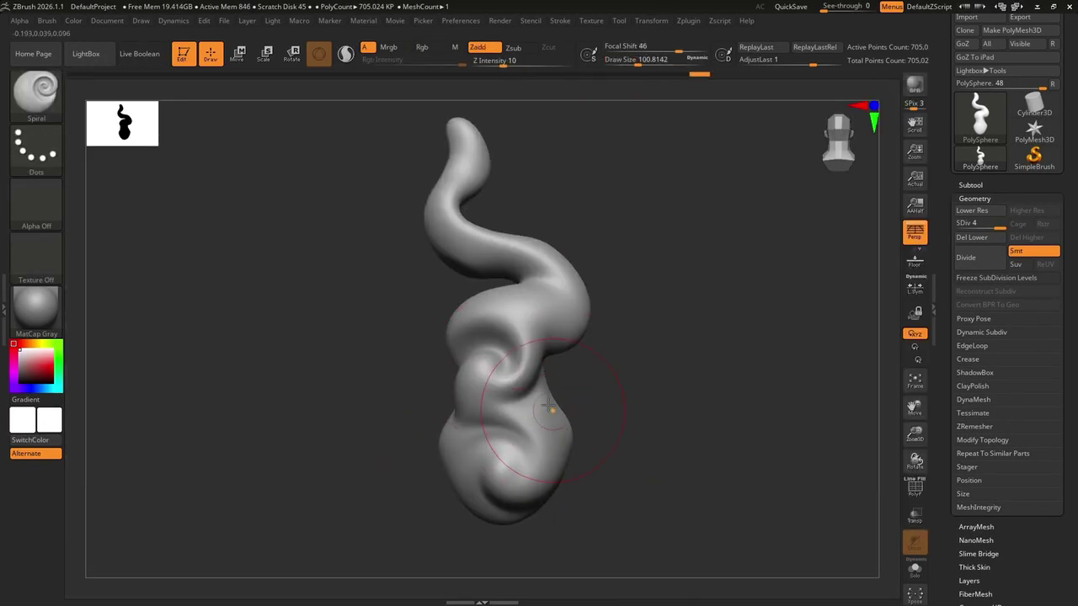
Step: Add Spiral swirls to the upper bulge, the body's side and the neck's outer bend
{"action": "left_click_drag", "start_coordinate": [539, 299], "coordinate": [546, 312]}
{"action": "left_click_drag", "start_coordinate": [469, 229], "coordinate": [459, 208]}
{"action": "key", "text": "ctrl+z"}
{"action": "mouse_move", "coordinate": [627, 341]}
{"action": "right_mouse_down"}
{"action": "mouse_move", "coordinate": [708, 349]}
{"action": "mouse_move", "coordinate": [629, 394]}
{"action": "right_mouse_up"}
{"action": "left_click_drag", "start_coordinate": [431, 434], "coordinate": [428, 429]}
{"action": "right_click_drag", "start_coordinate": [539, 389], "coordinate": [538, 425], "text": "ctrl"}
{"action": "left_click_drag", "start_coordinate": [429, 185], "coordinate": [412, 202]}
{"action": "left_click_drag", "start_coordinate": [431, 317], "coordinate": [445, 308]}
Step: Swirl further folds into the body from other sides with Spiral, undoing one stroke near the base
{"action": "mouse_move", "coordinate": [547, 401]}
{"action": "right_mouse_down", "text": "alt"}
{"action": "mouse_move", "coordinate": [612, 309]}
{"action": "mouse_move", "coordinate": [606, 319]}
{"action": "right_mouse_up", "text": "alt"}
{"action": "mouse_move", "coordinate": [510, 439]}
{"action": "left_mouse_down"}
{"action": "mouse_move", "coordinate": [536, 428]}
{"action": "mouse_move", "coordinate": [546, 403]}
{"action": "left_mouse_up"}
{"action": "key", "text": "ctrl+z"}
{"action": "mouse_move", "coordinate": [581, 446]}
{"action": "right_mouse_down"}
{"action": "mouse_move", "coordinate": [607, 441]}
{"action": "mouse_move", "coordinate": [717, 356]}
{"action": "right_mouse_up"}
{"action": "left_click_drag", "start_coordinate": [627, 335], "coordinate": [643, 313]}
{"action": "mouse_move", "coordinate": [598, 421]}
{"action": "right_mouse_down", "text": "ctrl"}
{"action": "mouse_move", "coordinate": [553, 386]}
{"action": "mouse_move", "coordinate": [656, 361]}
{"action": "mouse_move", "coordinate": [666, 389]}
{"action": "right_mouse_up", "text": "ctrl"}
{"action": "left_click_drag", "start_coordinate": [578, 323], "coordinate": [568, 339]}
Step: Subdivide the mesh twice to reach subdivision level 6
{"action": "right_click_drag", "start_coordinate": [619, 362], "coordinate": [771, 358]}
{"action": "left_click", "coordinate": [837, 160]}
{"action": "key", "text": "f"}
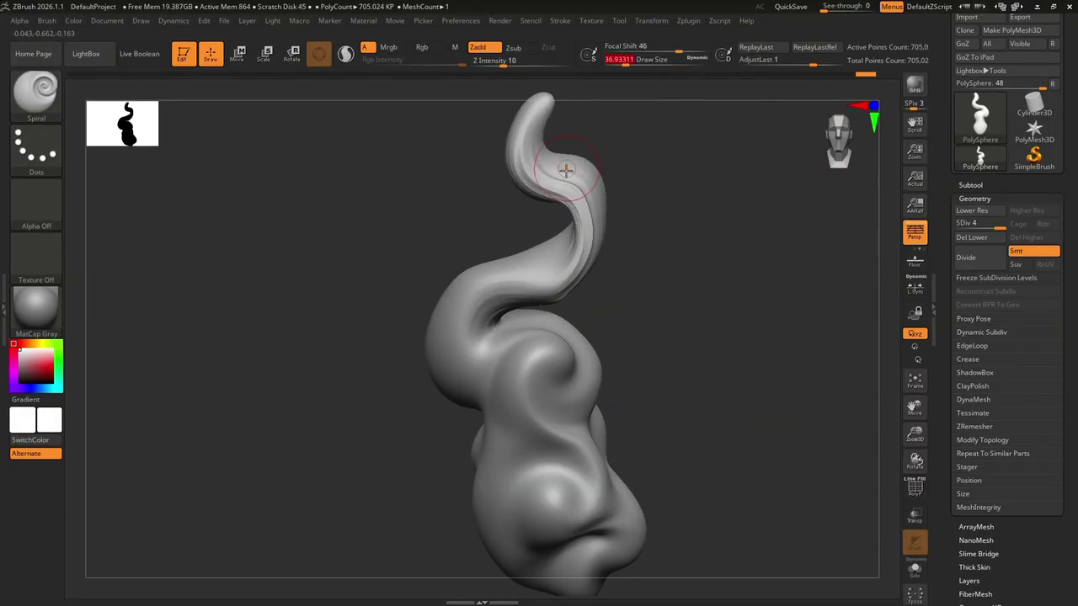
{"action": "left_click", "coordinate": [970, 259]}
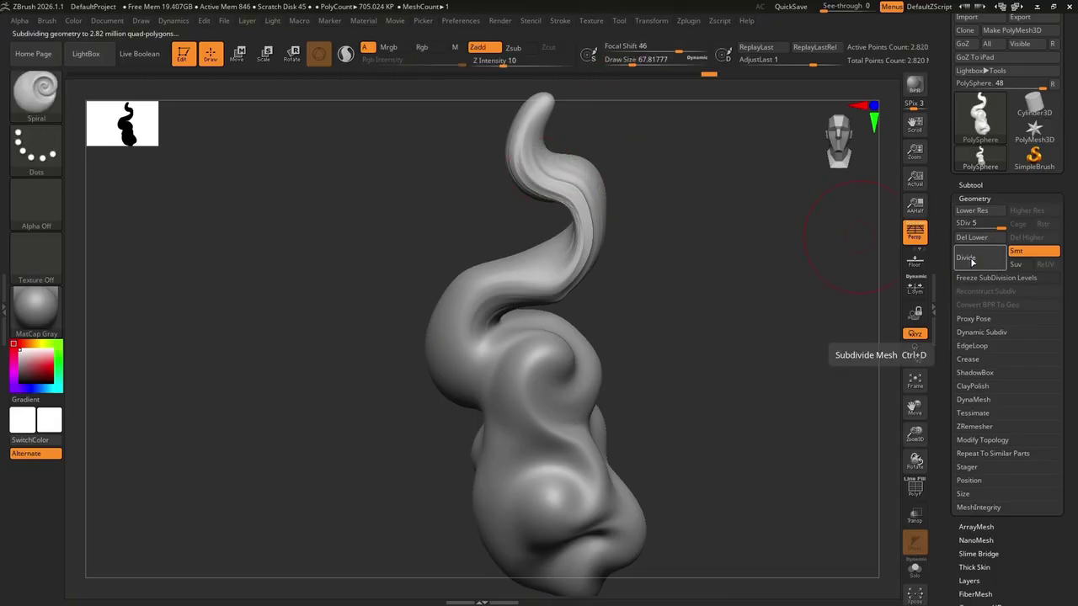
{"action": "key", "text": "ctrl+d"}
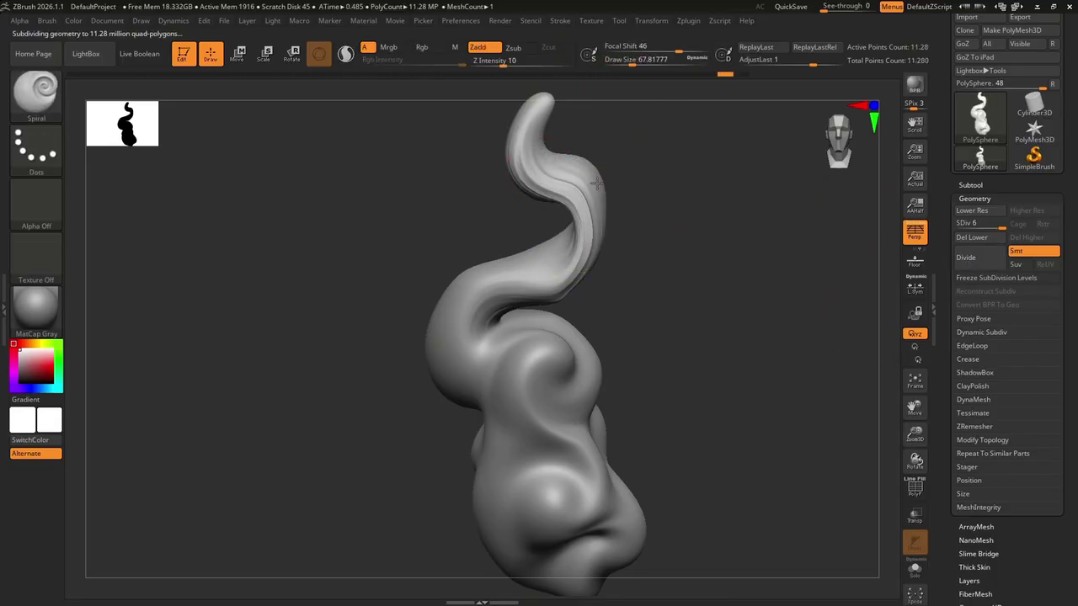
Step: Work finer Spiral swirls into the neck at a draw size of about 68, undoing the unwanted strokes
{"action": "left_click_drag", "start_coordinate": [597, 183], "coordinate": [591, 220]}
{"action": "right_click_drag", "start_coordinate": [655, 272], "coordinate": [791, 282]}
{"action": "left_click_drag", "start_coordinate": [666, 272], "coordinate": [791, 291]}
{"action": "right_click_drag", "start_coordinate": [792, 304], "coordinate": [606, 337]}
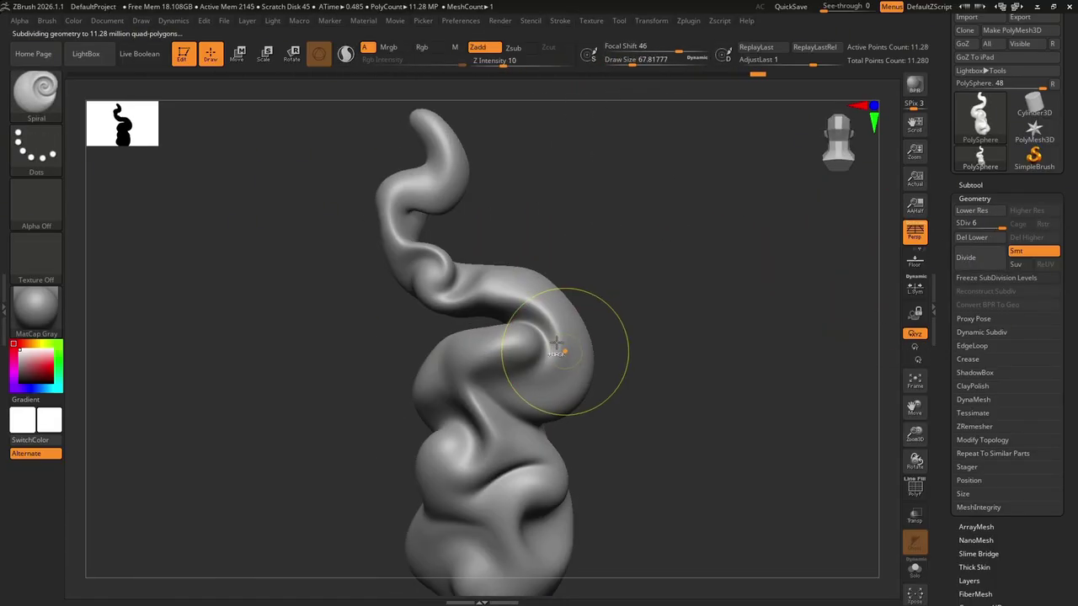
{"action": "key", "text": "ctrl+z"}
{"action": "mouse_move", "coordinate": [449, 306]}
{"action": "left_mouse_down"}
{"action": "mouse_move", "coordinate": [462, 301]}
{"action": "mouse_move", "coordinate": [443, 283]}
{"action": "left_mouse_up"}
{"action": "key", "text": "ctrl+z"}
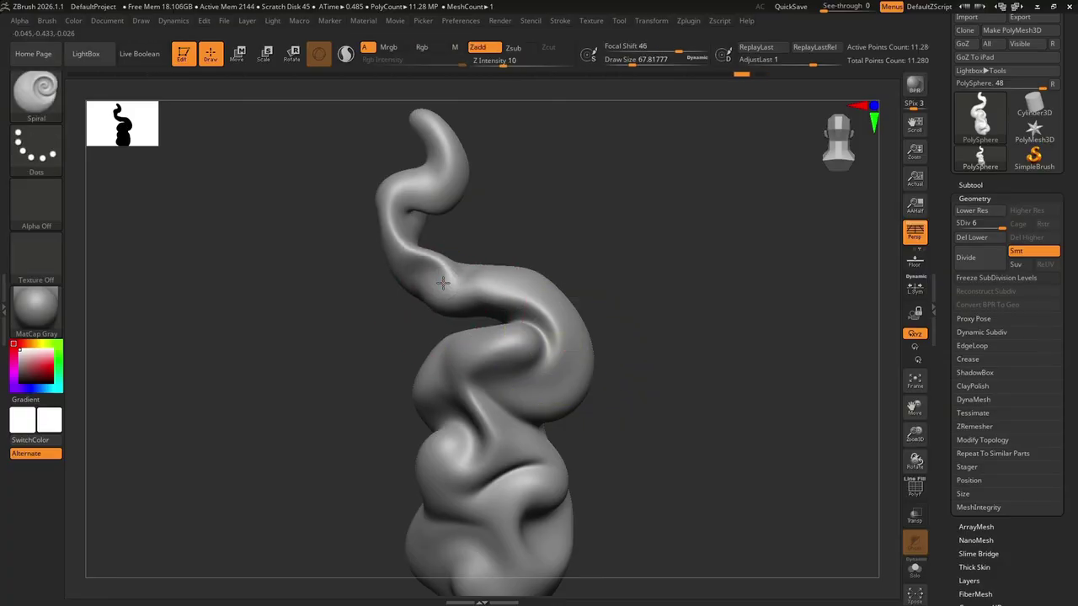
Step: Swirl the neck's lower bend with one more Spiral stroke and check the whole shape from front and back
{"action": "right_click_drag", "start_coordinate": [507, 335], "coordinate": [619, 330]}
{"action": "left_click_drag", "start_coordinate": [452, 284], "coordinate": [474, 256]}
{"action": "mouse_move", "coordinate": [480, 270]}
{"action": "right_mouse_down"}
{"action": "mouse_move", "coordinate": [578, 350]}
{"action": "mouse_move", "coordinate": [624, 314]}
{"action": "right_mouse_up"}
{"action": "left_click_drag", "start_coordinate": [834, 150], "coordinate": [733, 173]}
{"action": "mouse_move", "coordinate": [725, 245]}
{"action": "right_mouse_down", "text": "ctrl"}
{"action": "mouse_move", "coordinate": [718, 215]}
{"action": "mouse_move", "coordinate": [687, 215]}
{"action": "mouse_move", "coordinate": [725, 237]}
{"action": "right_mouse_up", "text": "ctrl"}
{"action": "left_click_drag", "start_coordinate": [842, 160], "coordinate": [806, 165]}
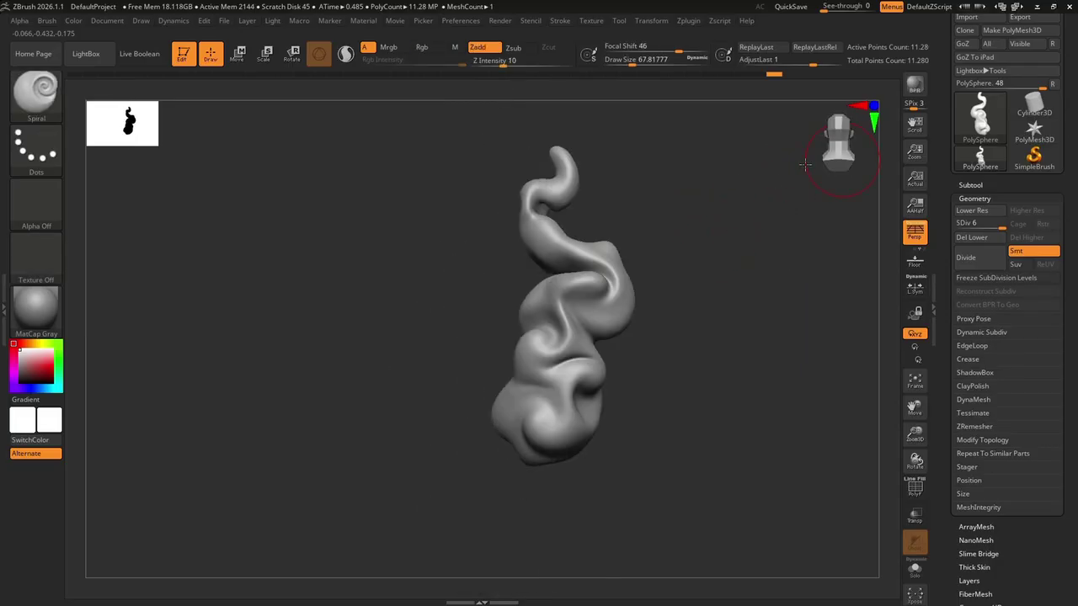
Step: Switch to SnakeHook and pull the neck's upper bend outward at a draw size of about 68
{"action": "right_click_drag", "start_coordinate": [719, 218], "coordinate": [644, 290], "text": "alt"}
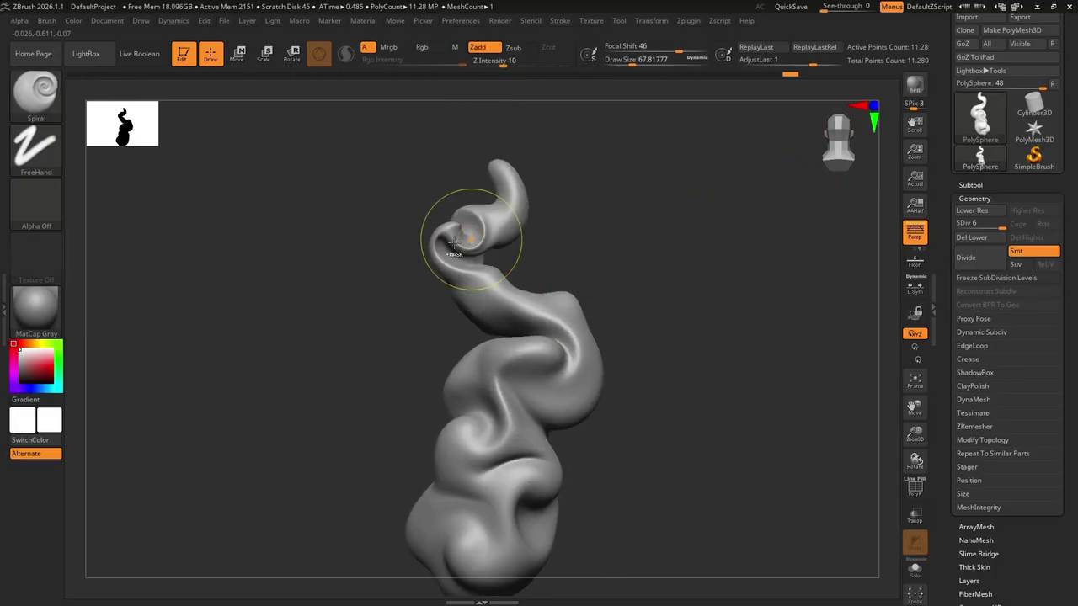
{"action": "key", "text": "b"}
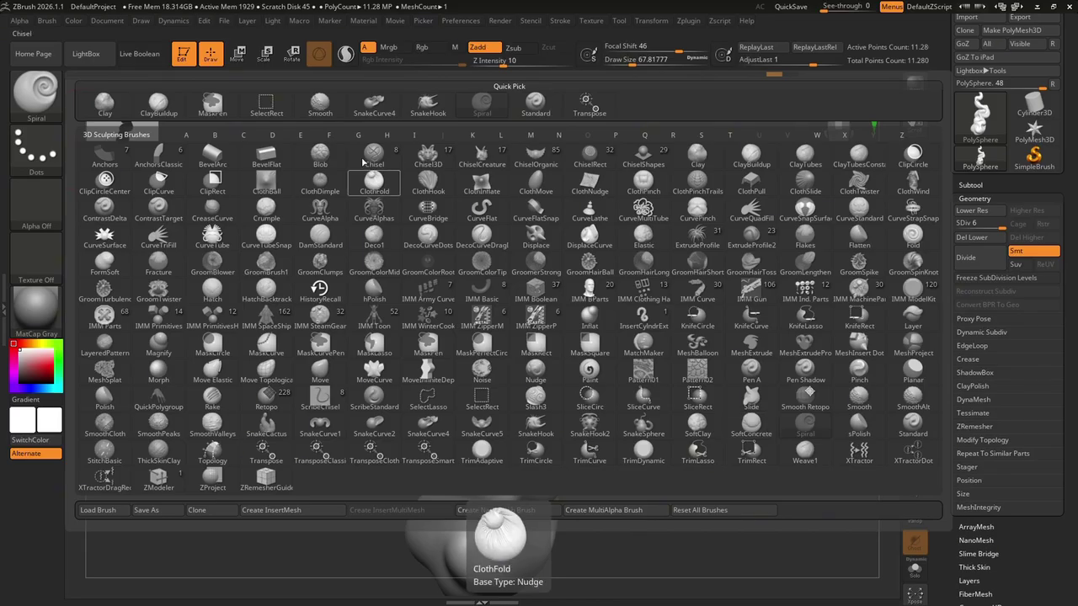
{"action": "left_click", "coordinate": [428, 428]}
{"action": "key", "text": "b"}
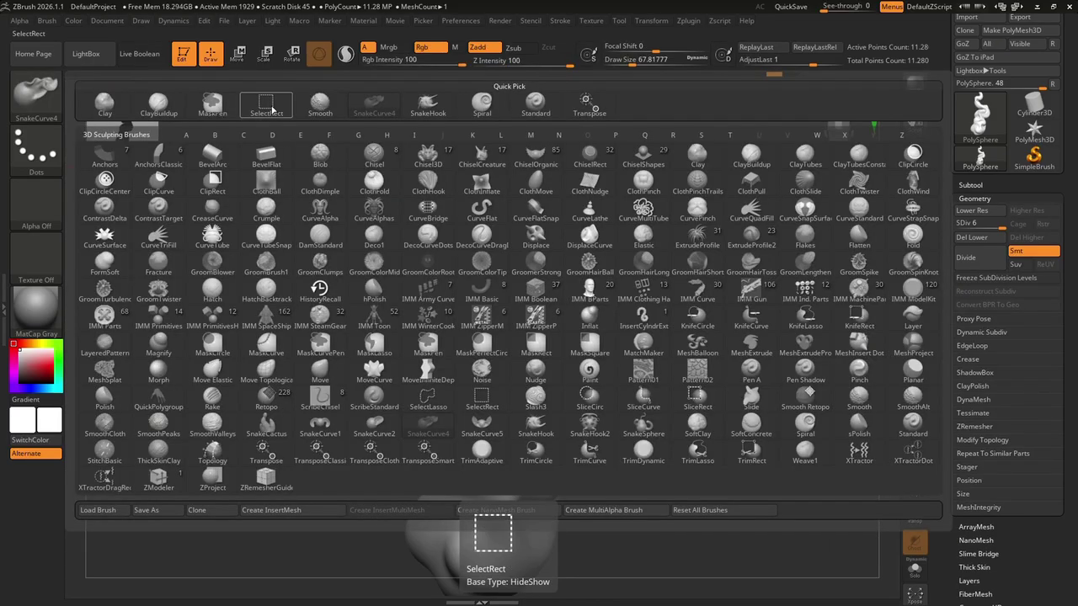
{"action": "left_click", "coordinate": [428, 103]}
{"action": "mouse_move", "coordinate": [501, 251]}
{"action": "right_mouse_down"}
{"action": "mouse_move", "coordinate": [435, 230]}
{"action": "mouse_move", "coordinate": [401, 251]}
{"action": "mouse_move", "coordinate": [472, 253]}
{"action": "right_mouse_up"}
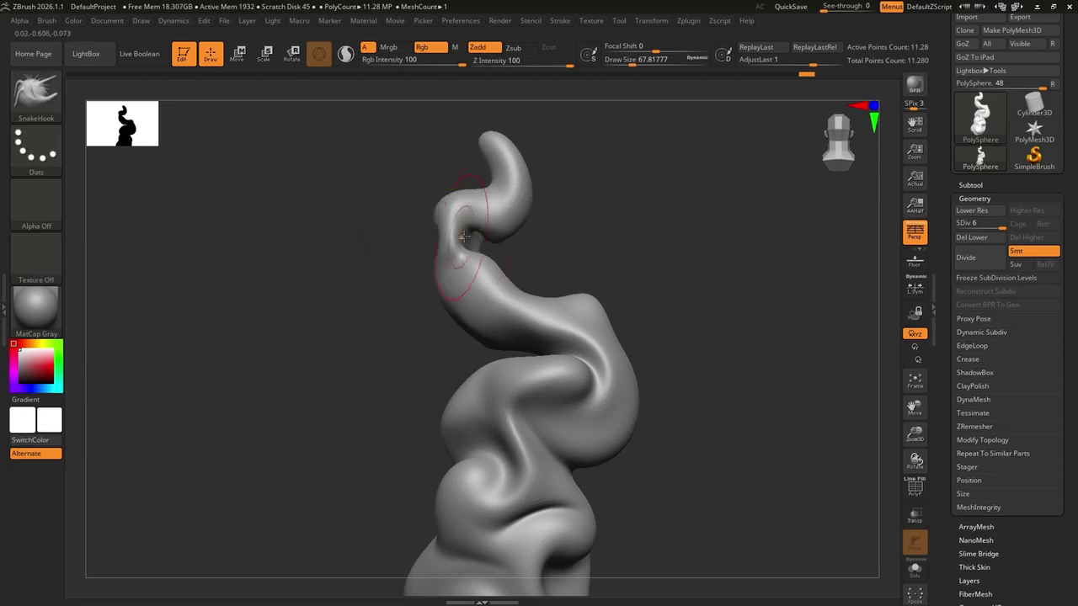
{"action": "left_click_drag", "start_coordinate": [458, 240], "coordinate": [440, 237]}
Step: Return to the Spiral brush and swirl the neck's middle section at a draw size of about 68, undoing one stroke
{"action": "key", "text": "f"}
{"action": "mouse_move", "coordinate": [855, 154]}
{"action": "right_mouse_down"}
{"action": "mouse_move", "coordinate": [886, 155]}
{"action": "mouse_move", "coordinate": [781, 203]}
{"action": "right_mouse_up"}
{"action": "right_click_drag", "start_coordinate": [862, 149], "coordinate": [825, 153]}
{"action": "scroll", "coordinate": [454, 311], "scroll_direction": "up", "scroll_amount": 3}
{"action": "key", "text": "b"}
{"action": "left_click", "coordinate": [465, 102]}
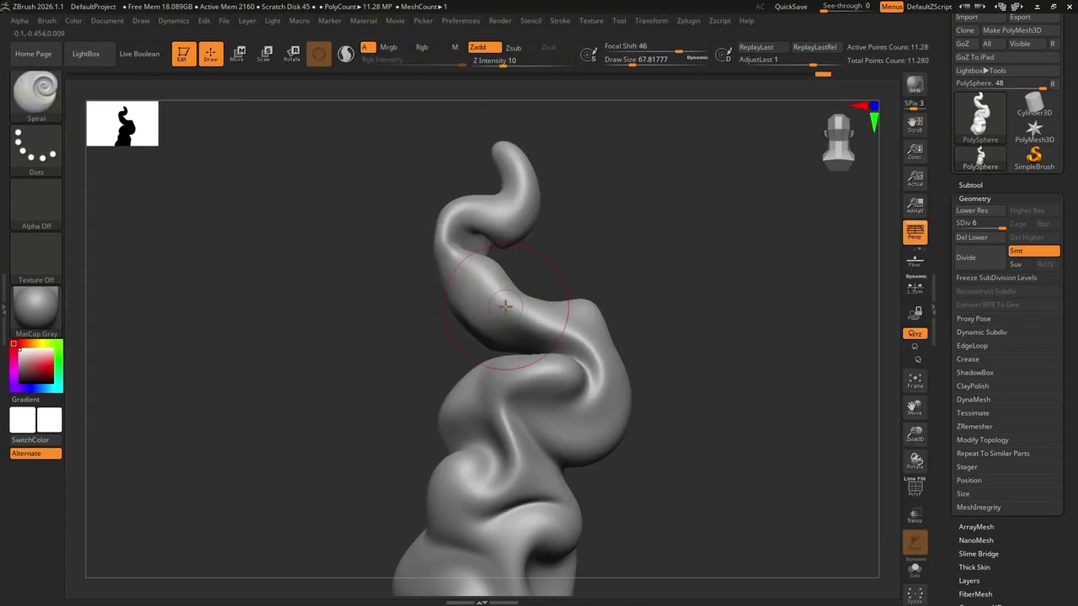
{"action": "left_click_drag", "start_coordinate": [475, 256], "coordinate": [563, 321]}
{"action": "key", "text": "ctrl+z"}
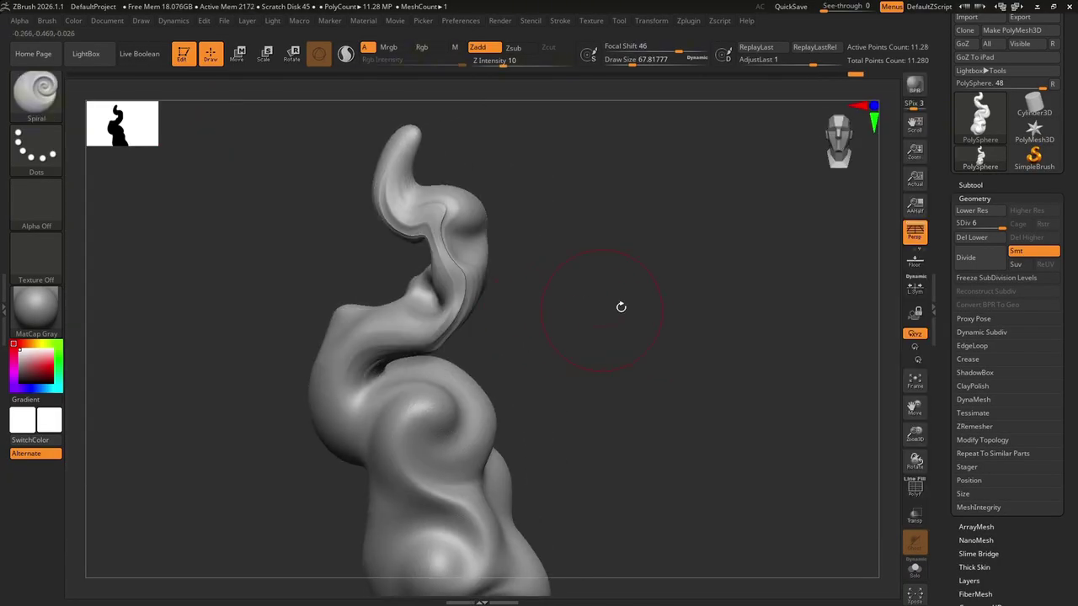
Step: Show the whole shape from the front and subdivide the mesh once more to level 7
{"action": "scroll", "coordinate": [621, 305], "scroll_direction": "down", "scroll_amount": 3}
{"action": "right_click_drag", "start_coordinate": [845, 147], "coordinate": [769, 224]}
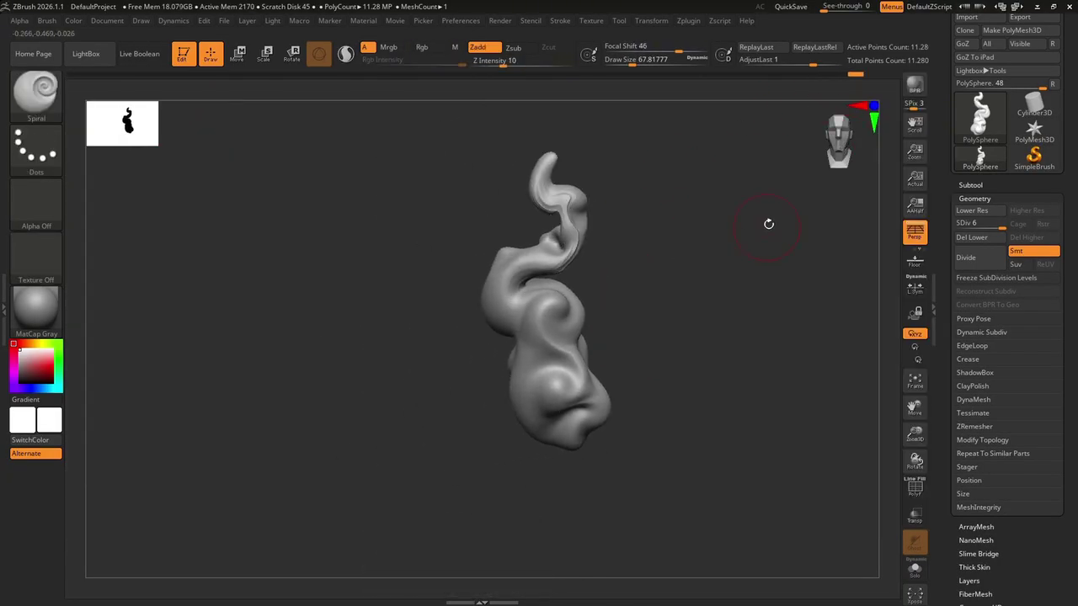
{"action": "left_click", "coordinate": [976, 257]}
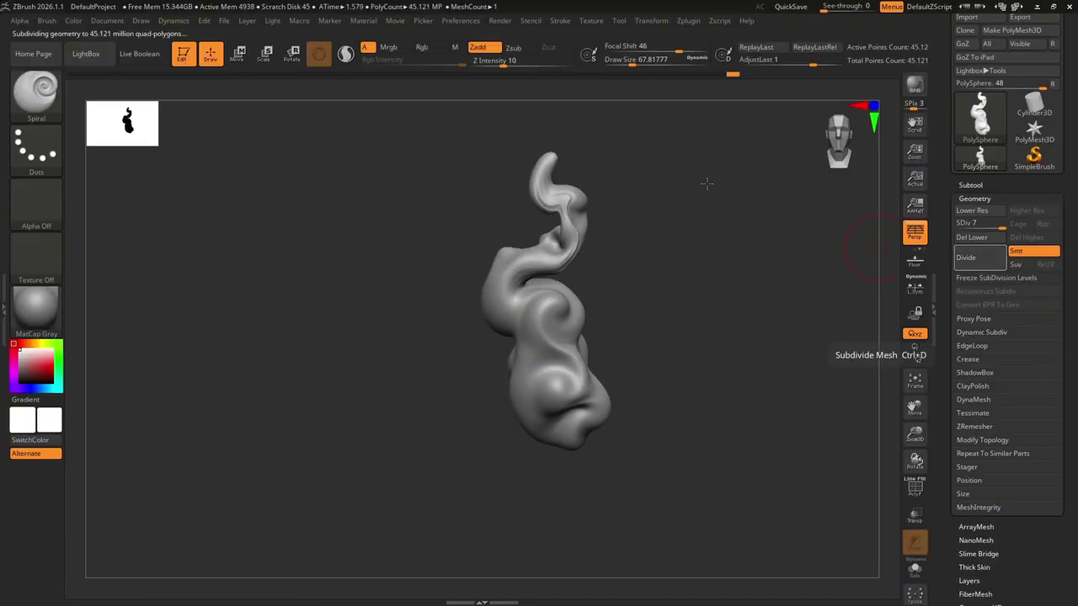
Step: Smooth the neck's creases with the Smooth brush at a draw size of about 41, and inspect the whole form from behind
{"action": "right_click_drag", "start_coordinate": [706, 183], "coordinate": [453, 274]}
{"action": "key", "text": "shift"}
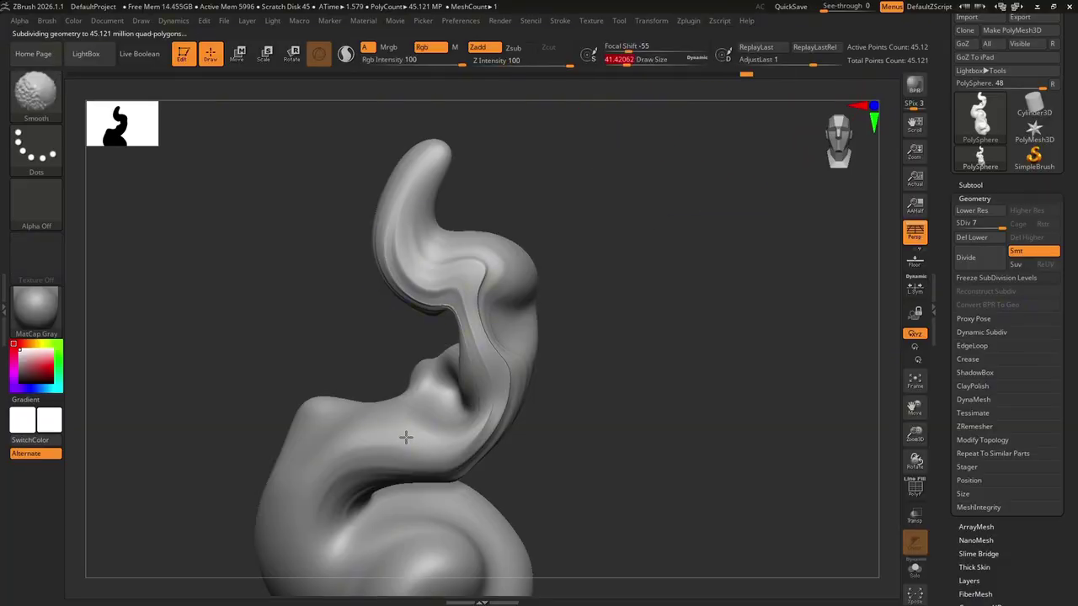
{"action": "mouse_move", "coordinate": [599, 436]}
{"action": "right_mouse_down", "text": "ctrl"}
{"action": "mouse_move", "coordinate": [591, 358]}
{"action": "mouse_move", "coordinate": [601, 255]}
{"action": "right_mouse_up", "text": "ctrl"}
{"action": "key", "text": "shift"}
{"action": "right_click_drag", "start_coordinate": [763, 198], "coordinate": [701, 242]}
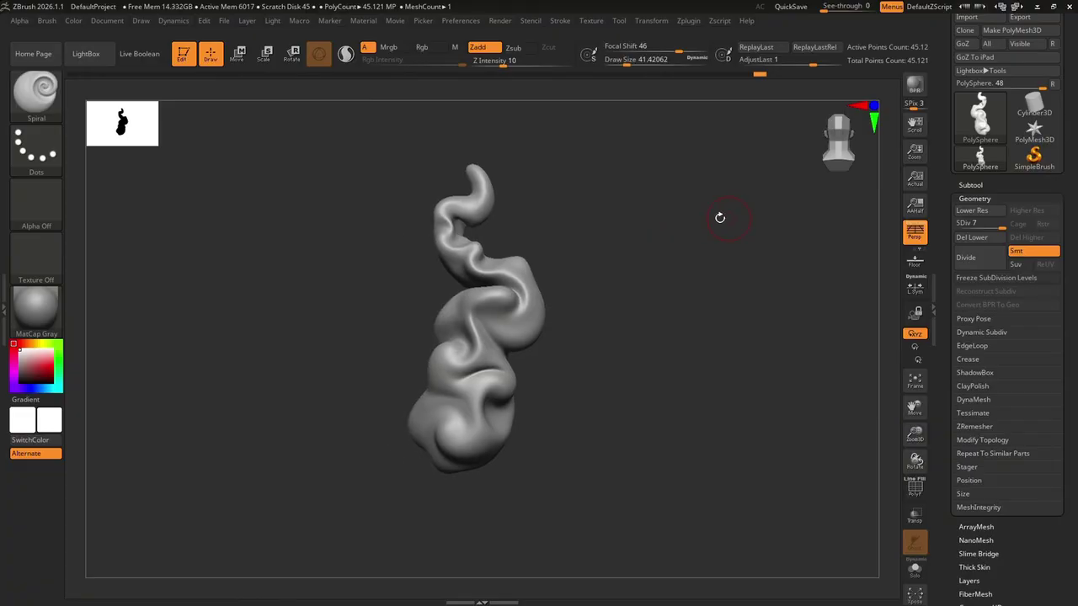
{"action": "mouse_move", "coordinate": [832, 159]}
{"action": "left_mouse_down"}
{"action": "mouse_move", "coordinate": [787, 157]}
{"action": "mouse_move", "coordinate": [834, 146]}
{"action": "mouse_move", "coordinate": [830, 154]}
{"action": "left_mouse_up"}
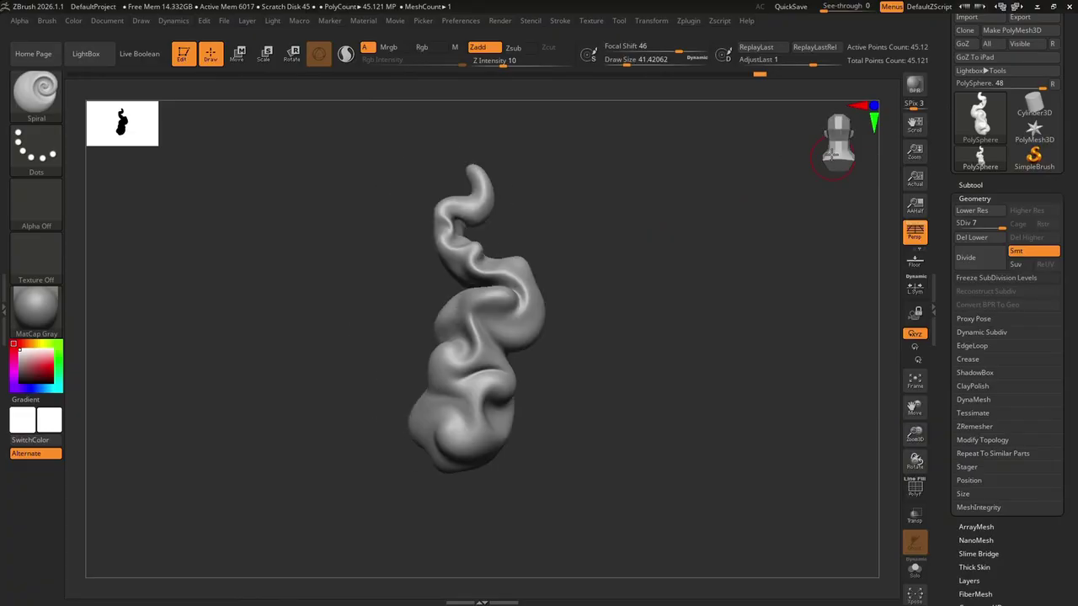